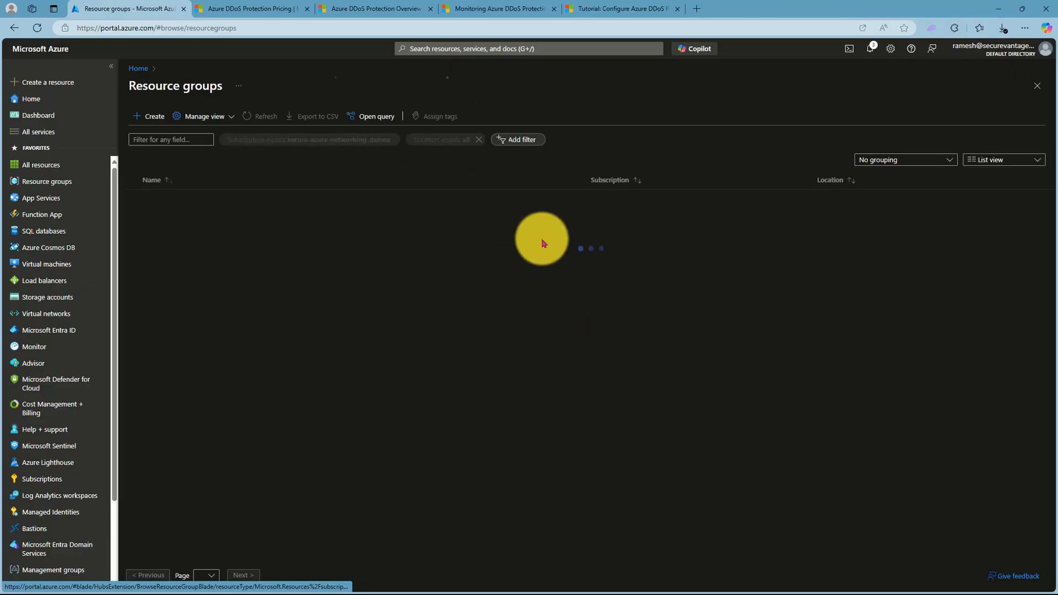
# - Start a new resource group in the secure-azure-networking-demos subscription and name it rg-ddos-protection-plan-rg
pyautogui.click(155, 118)
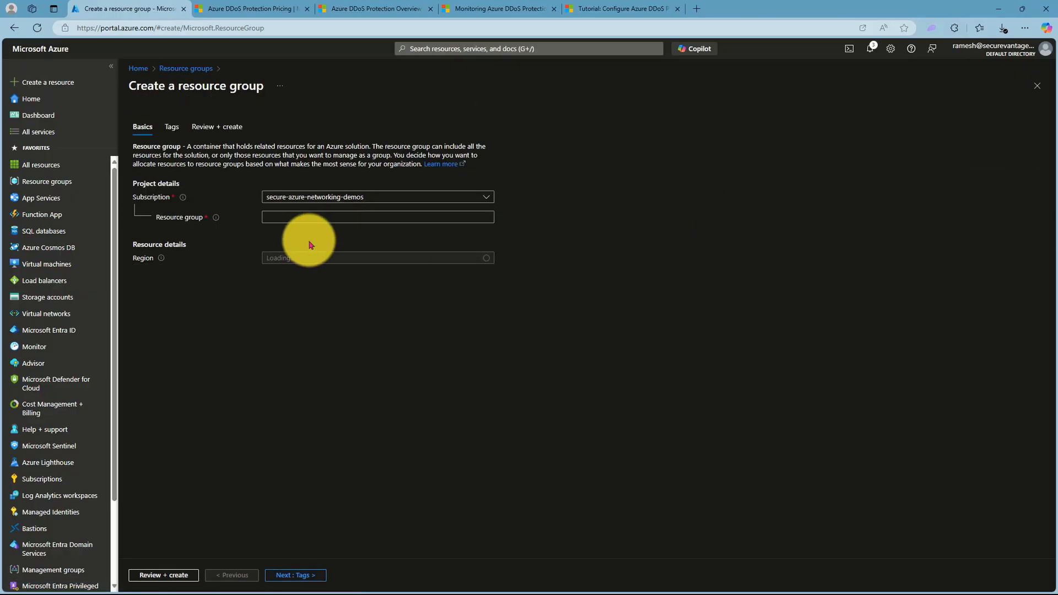
pyautogui.click(287, 215)
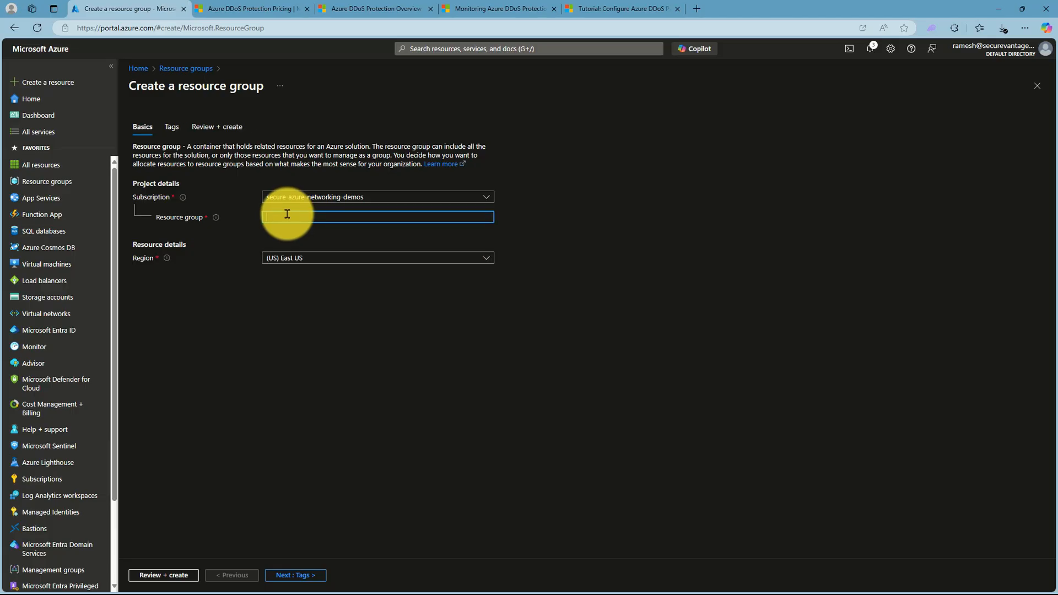
pyautogui.write('rg-')
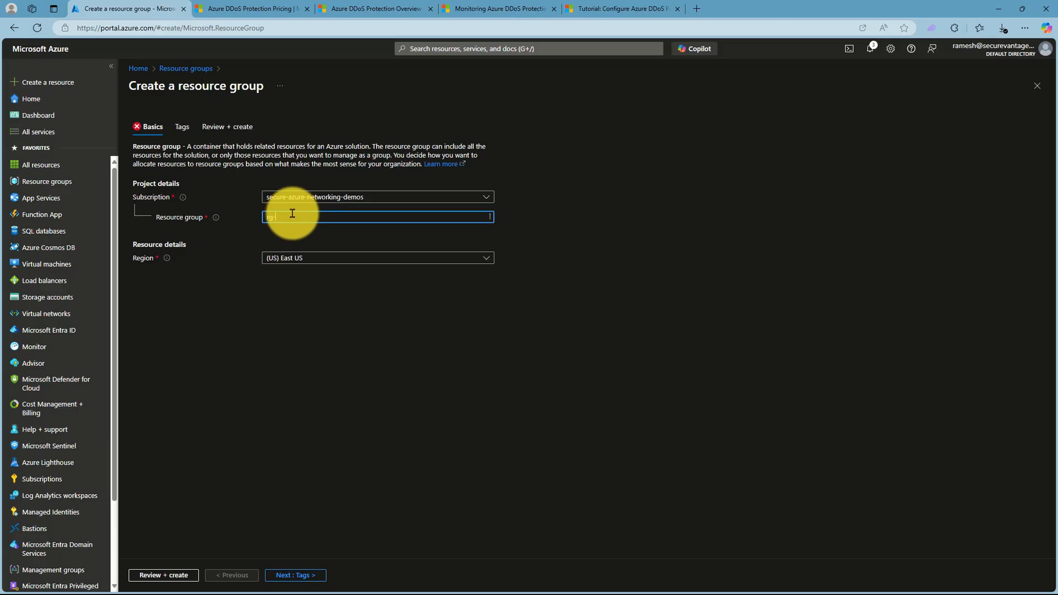
pyautogui.write('ddos-pl')
pyautogui.write('otection-plan-rg')
# - Set the resource group's region to (Asia Pacific) Australia East, then review and create the group
pyautogui.click(307, 259)
pyautogui.click(323, 378)
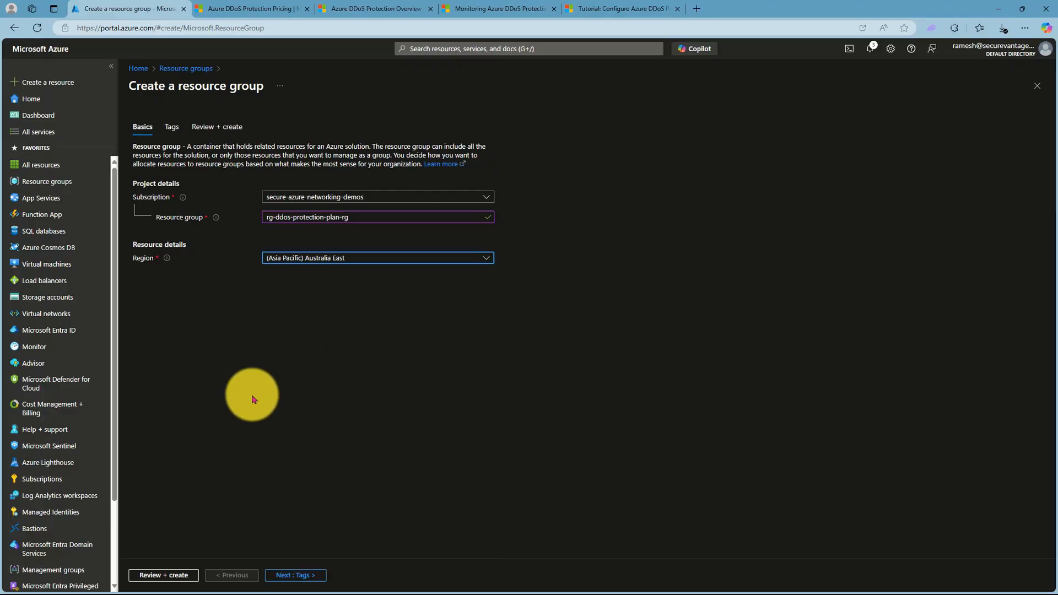
pyautogui.click(162, 575)
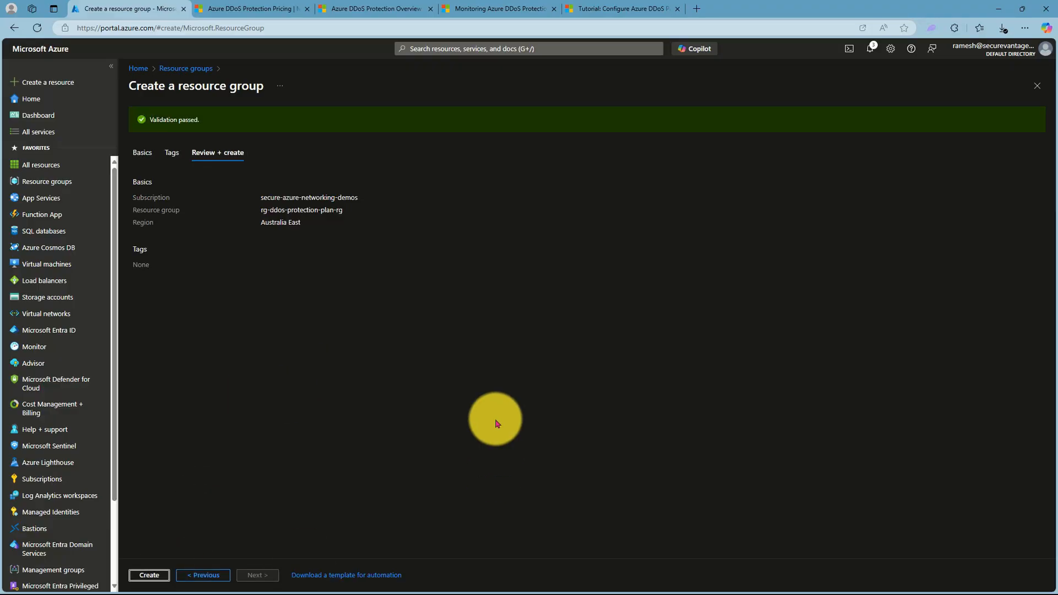
pyautogui.click(151, 574)
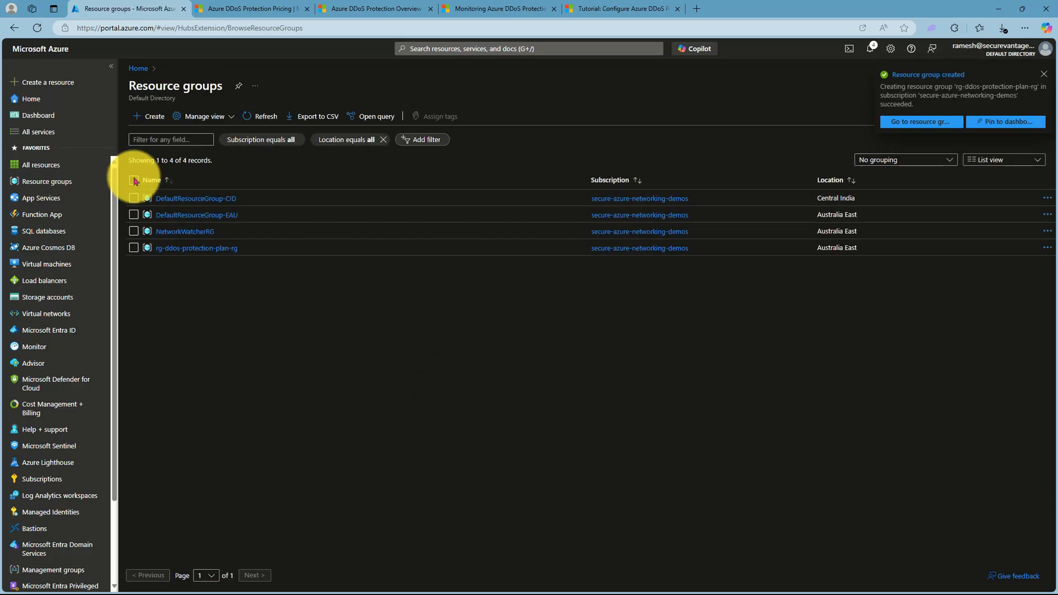
# - Find the DDoS protection plans service and start a new plan in resource group rg-ddos-protection-plan-rg
pyautogui.click(431, 48)
pyautogui.write('DDoS')
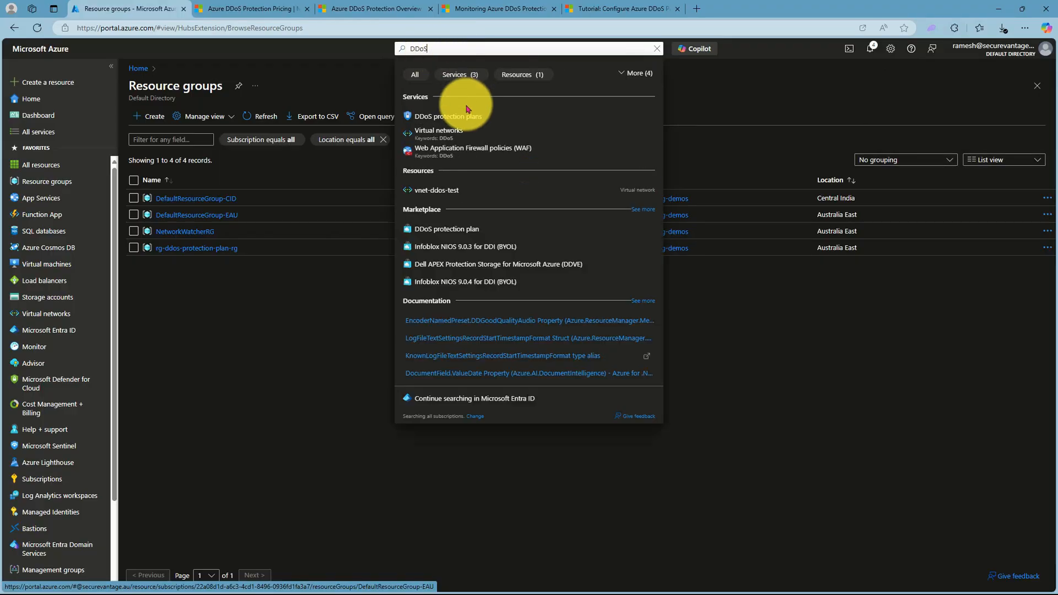
pyautogui.click(448, 117)
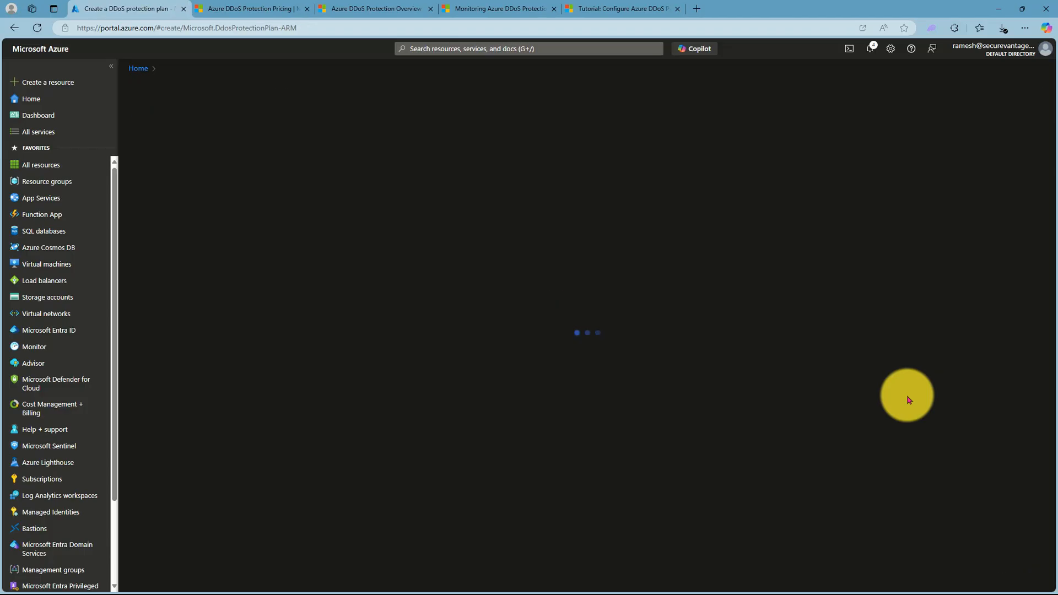
pyautogui.click(326, 215)
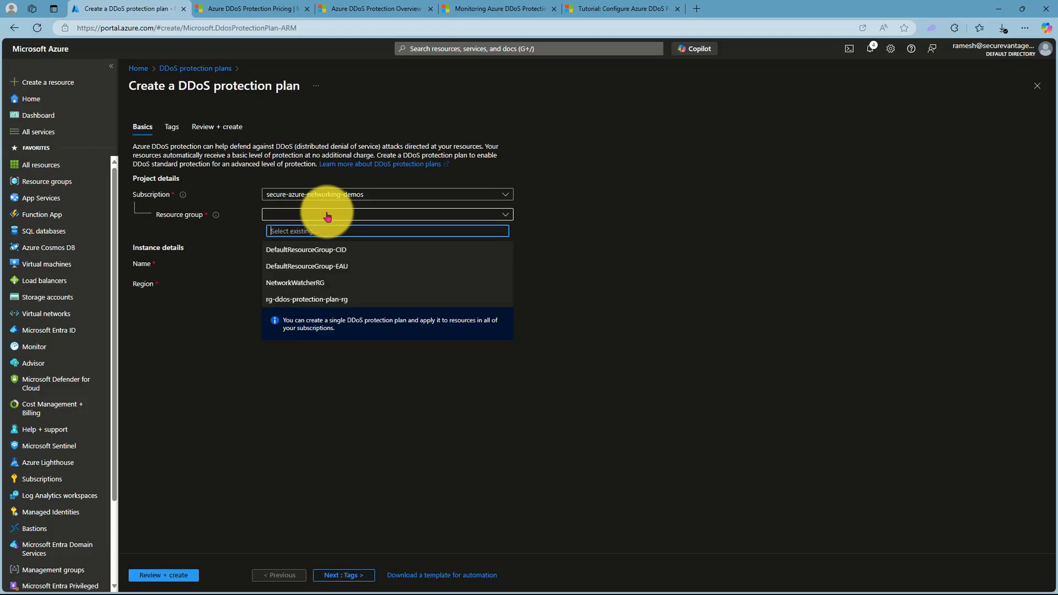
pyautogui.click(301, 300)
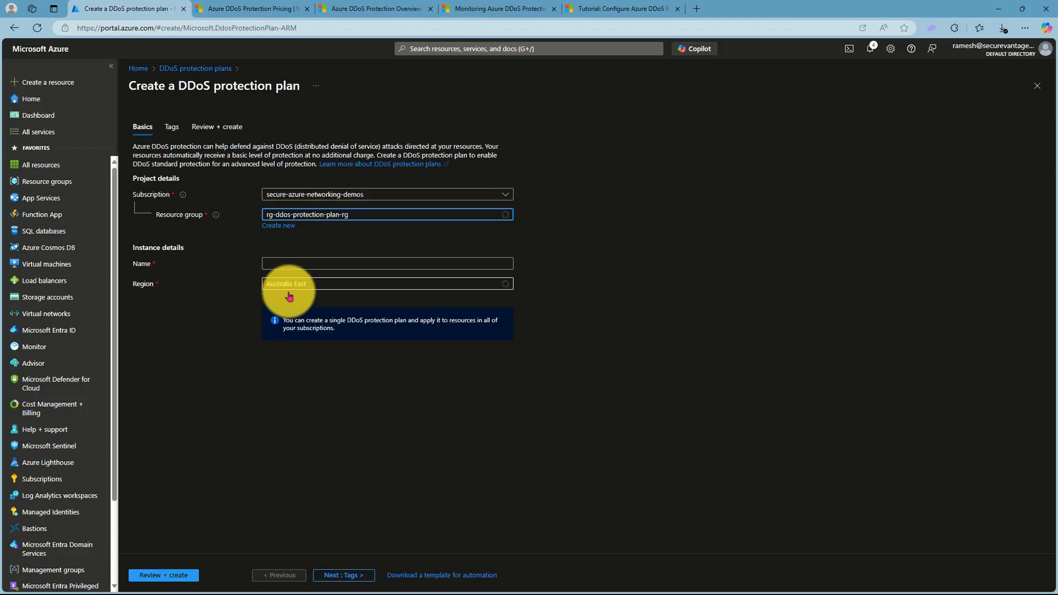
# - Name the DDoS protection plan myDDoSProtectionPlan and submit its settings for review
pyautogui.click(285, 262)
pyautogui.write('my')
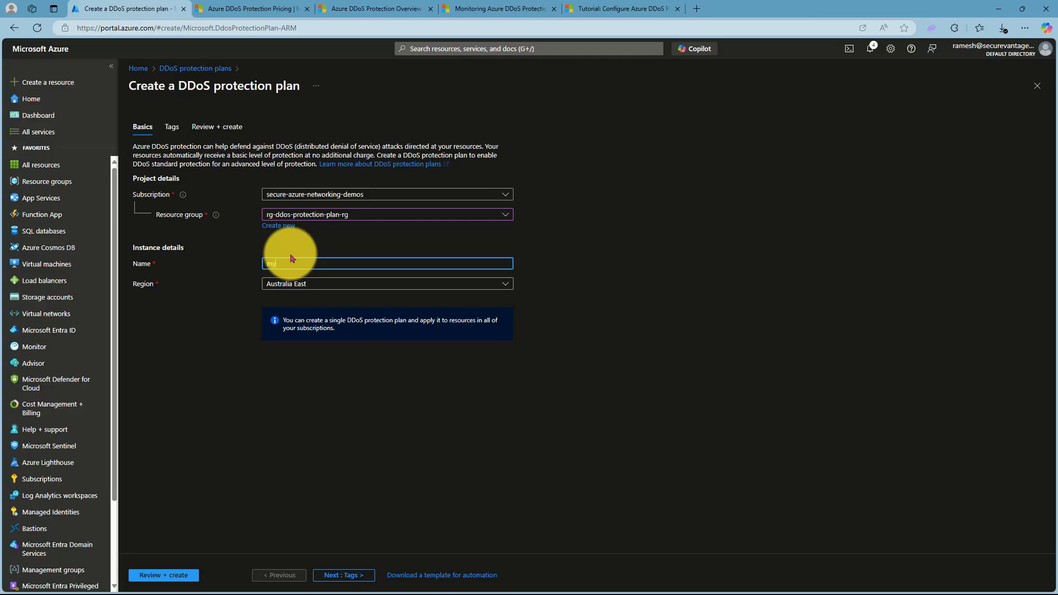
pyautogui.write('AAosProtectionPlan')
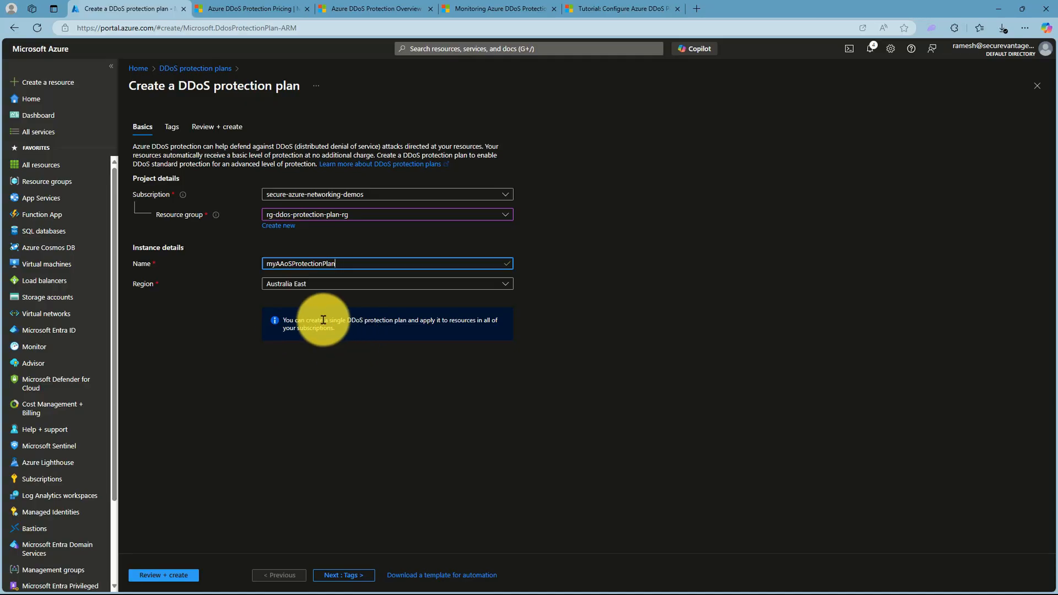
pyautogui.click(284, 264)
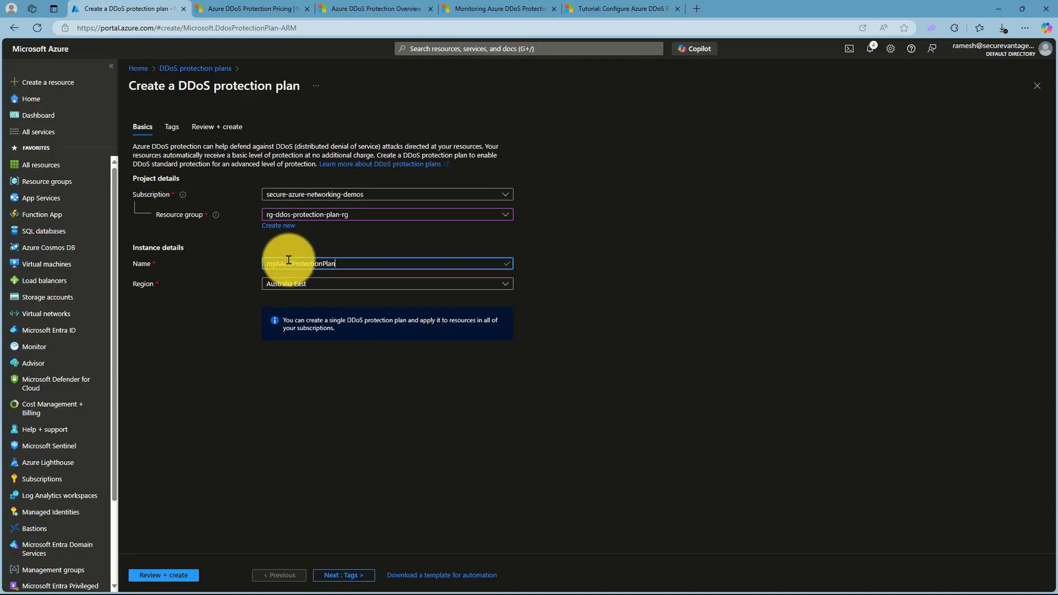
pyautogui.press('BackSpace')
pyautogui.press('BackSpace')
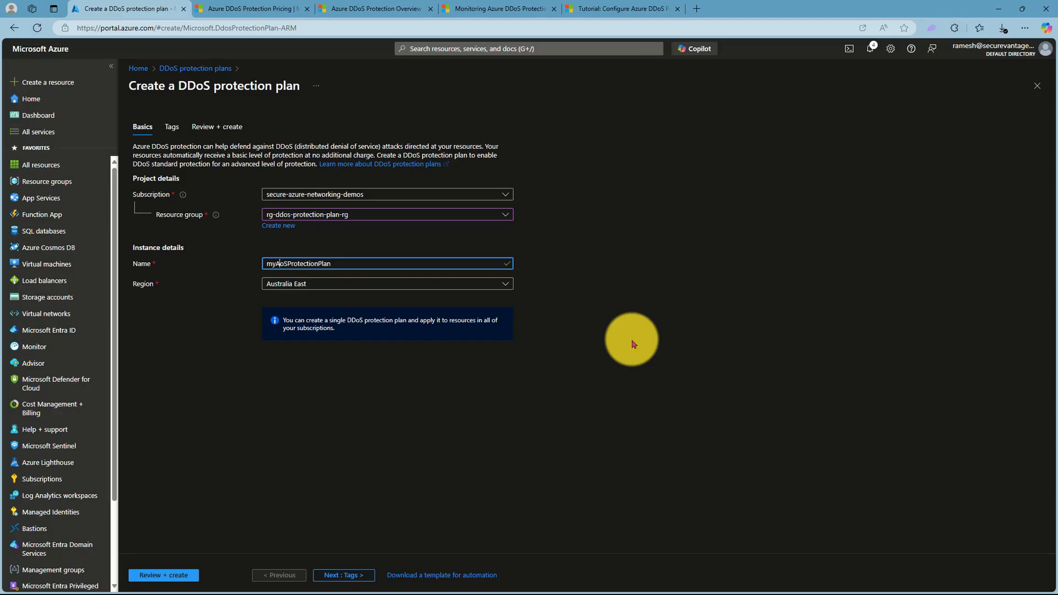
pyautogui.write('DD')
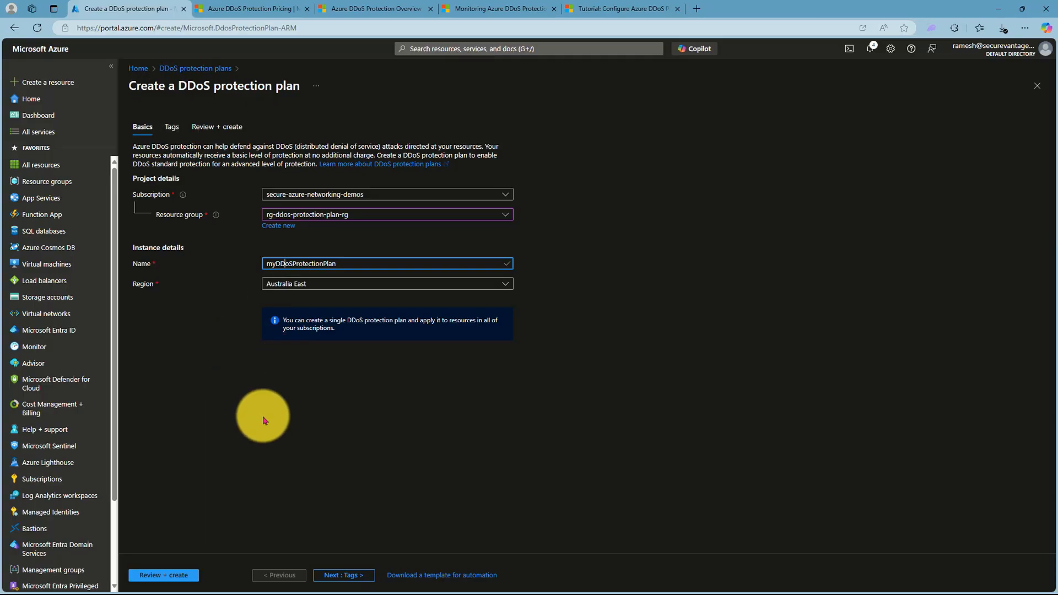
pyautogui.click(157, 575)
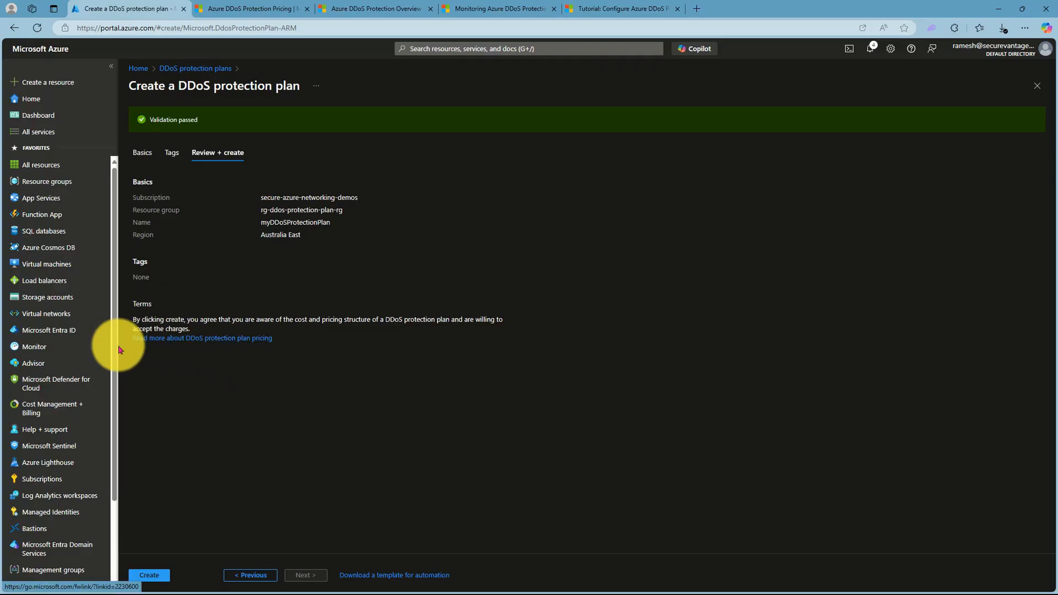
# - Examine the Network Protection monthly and overage charges on the Azure DDoS Protection pricing page
pyautogui.click(242, 6)
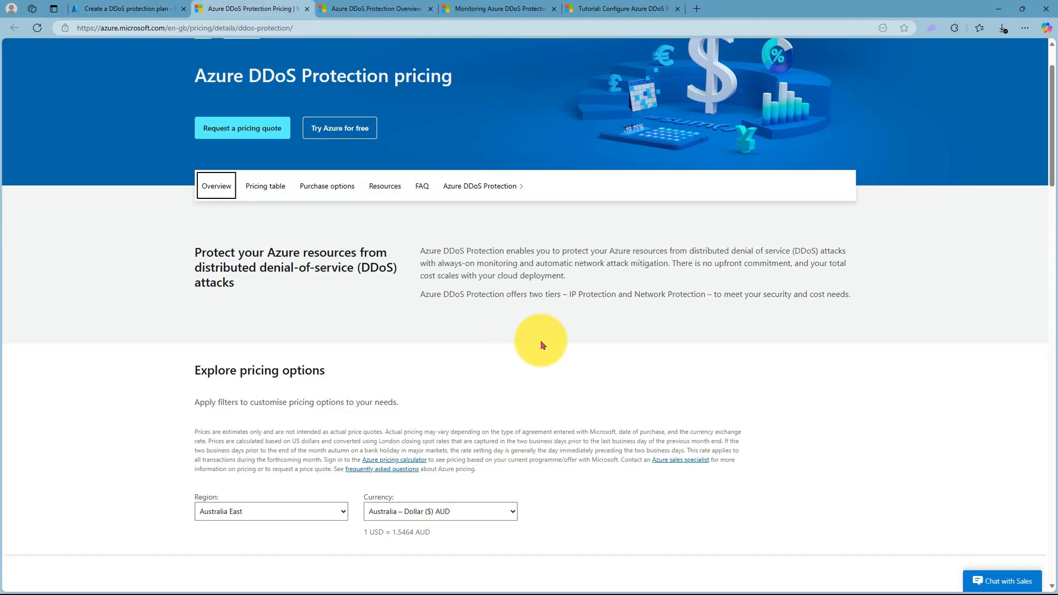
pyautogui.scroll(-7, 542, 345)
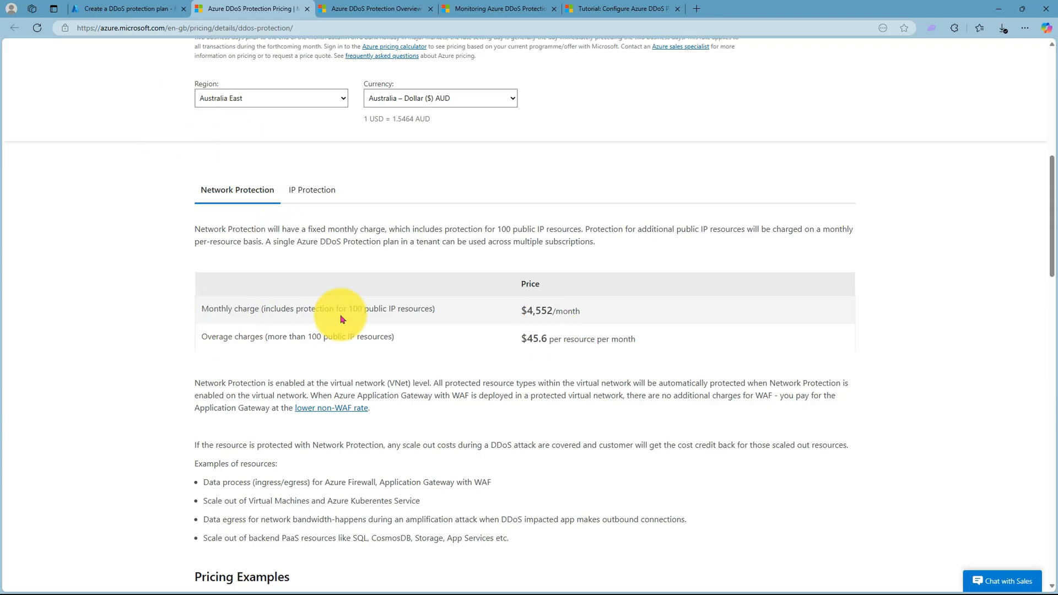
pyautogui.moveTo(348, 309); pyautogui.dragTo(387, 310)
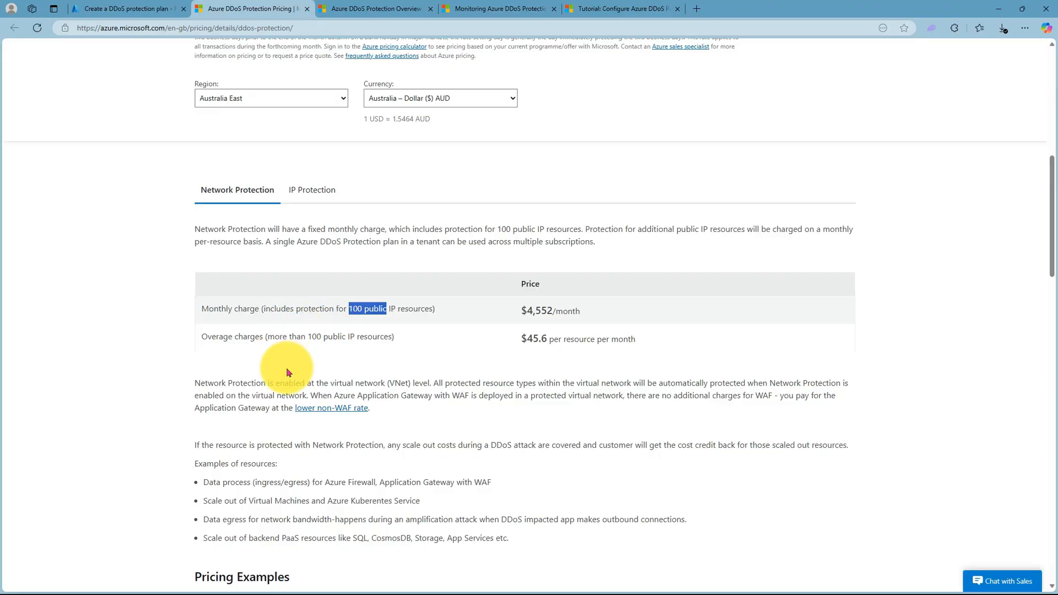
pyautogui.moveTo(521, 338); pyautogui.dragTo(559, 338)
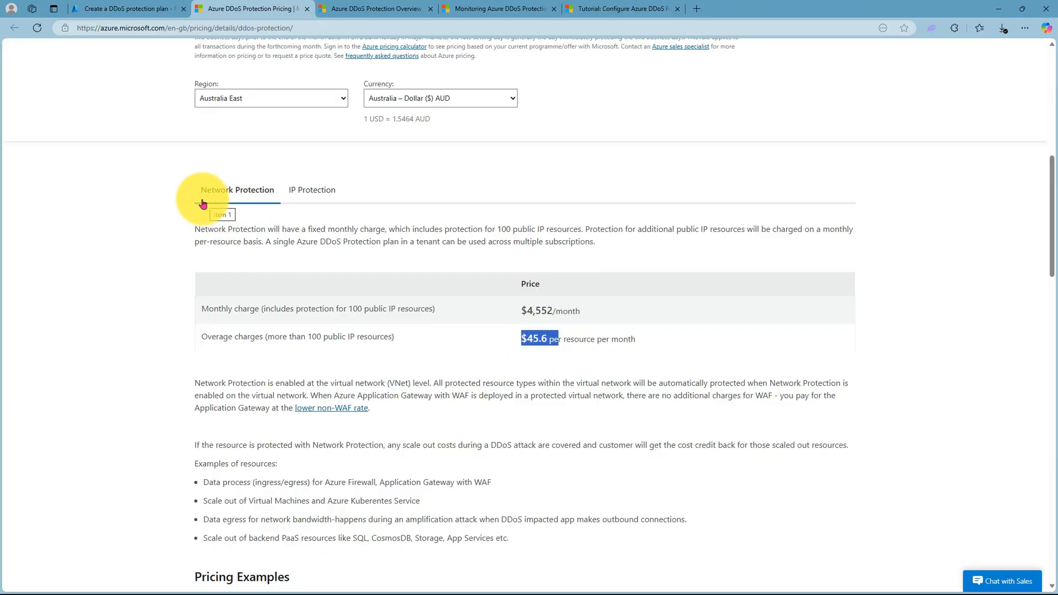
# - Compare the IP Protection charge per public IP resource with the Network Protection charges
pyautogui.click(295, 192)
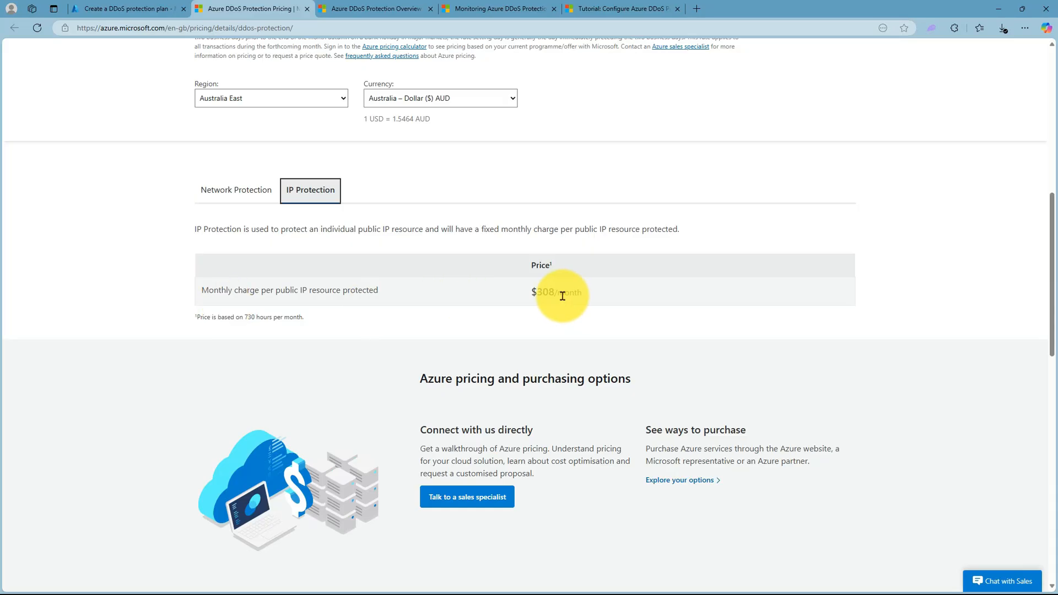
pyautogui.click(234, 195)
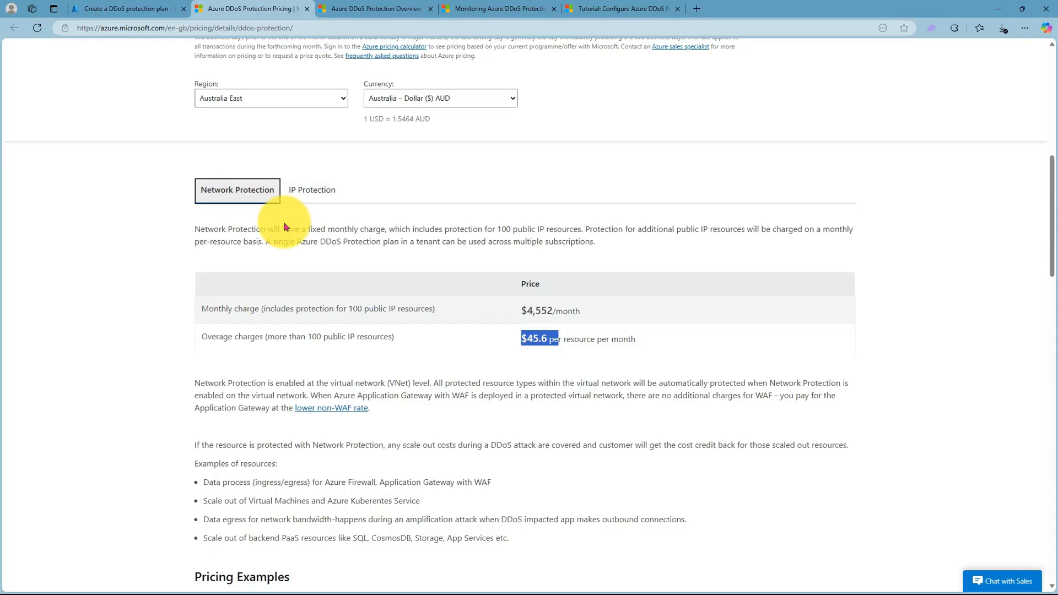
pyautogui.click(309, 191)
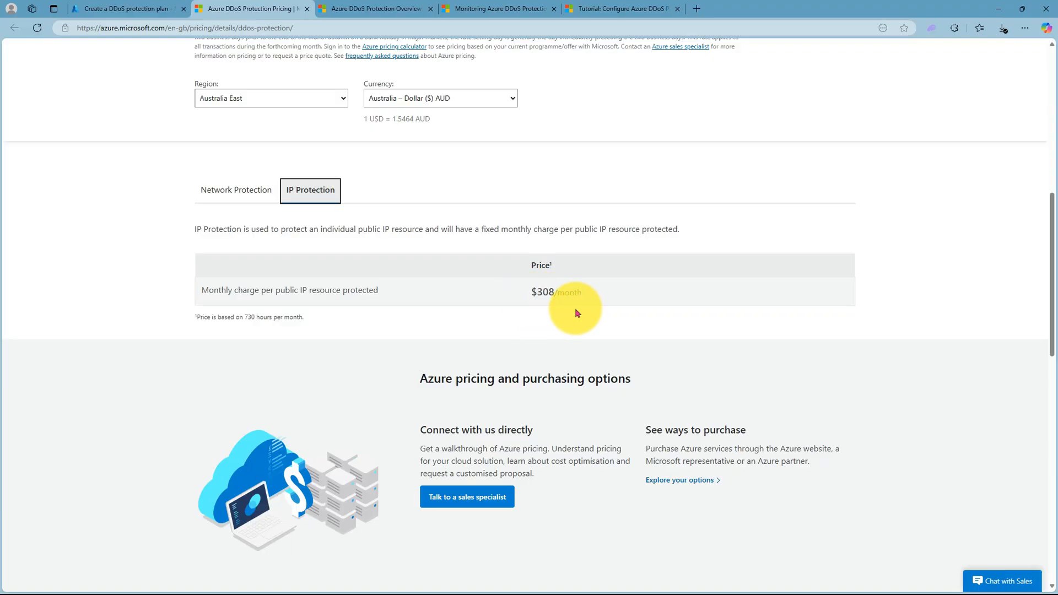
pyautogui.click(236, 190)
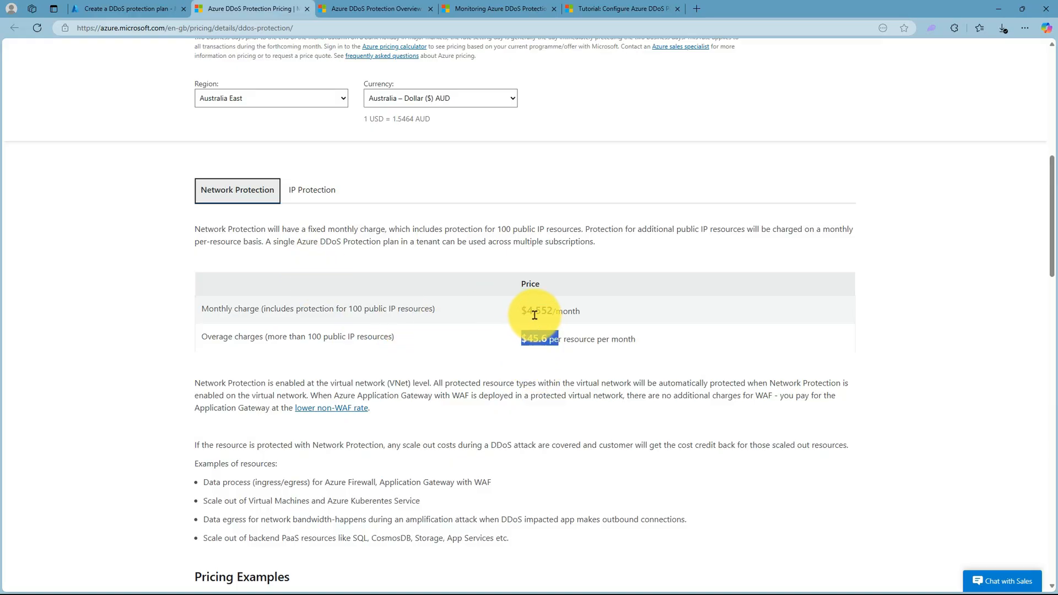
pyautogui.click(325, 193)
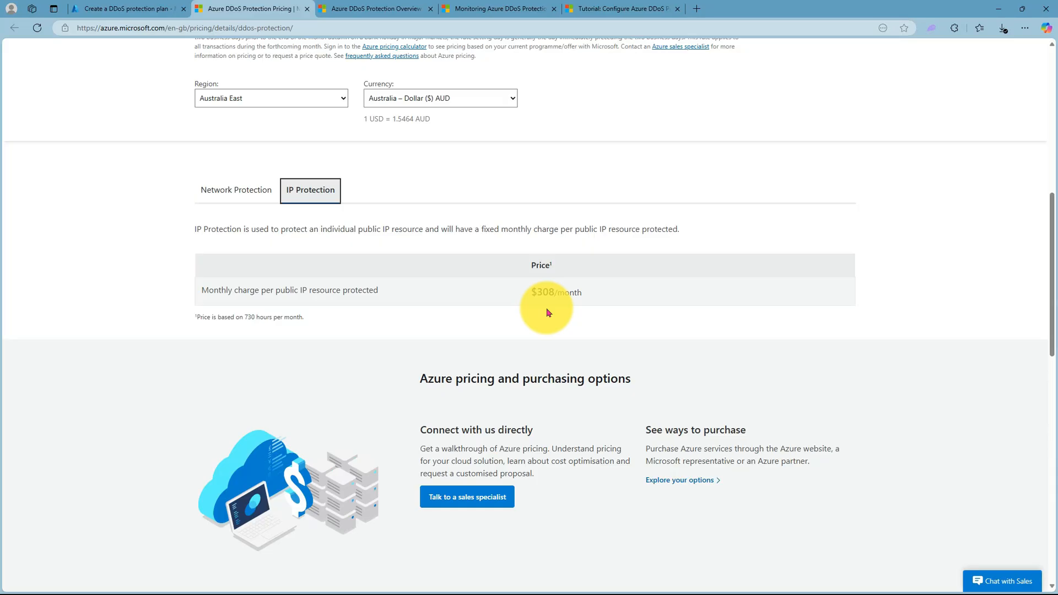
pyautogui.click(238, 192)
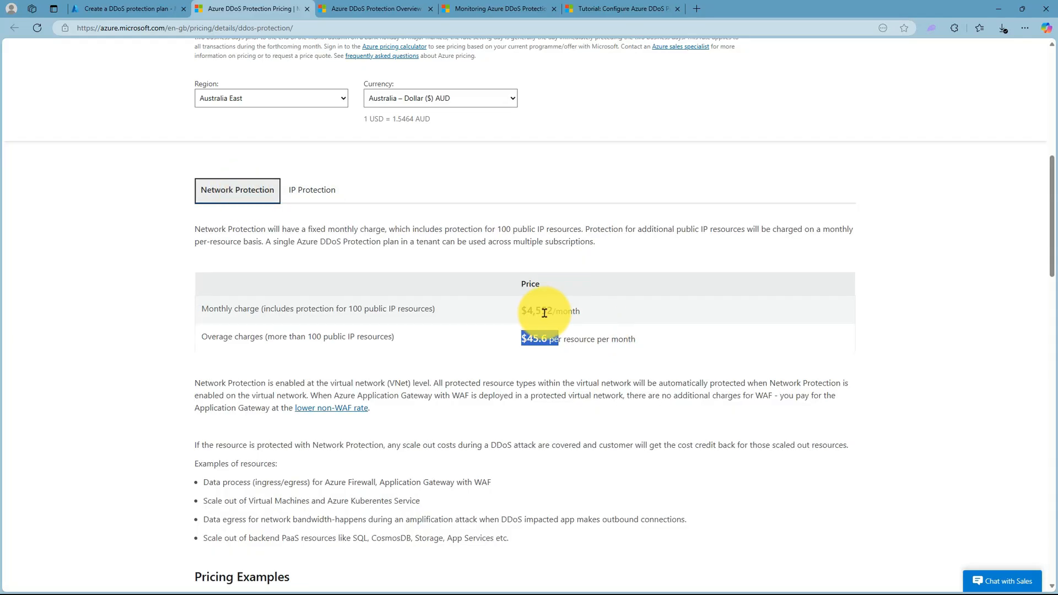
pyautogui.click(304, 198)
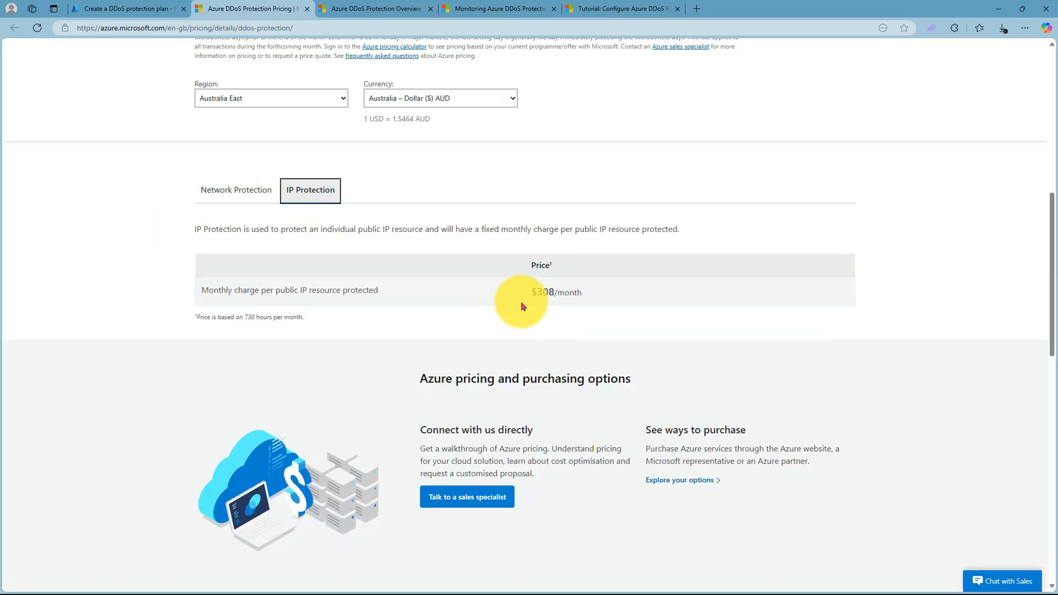
pyautogui.click(220, 189)
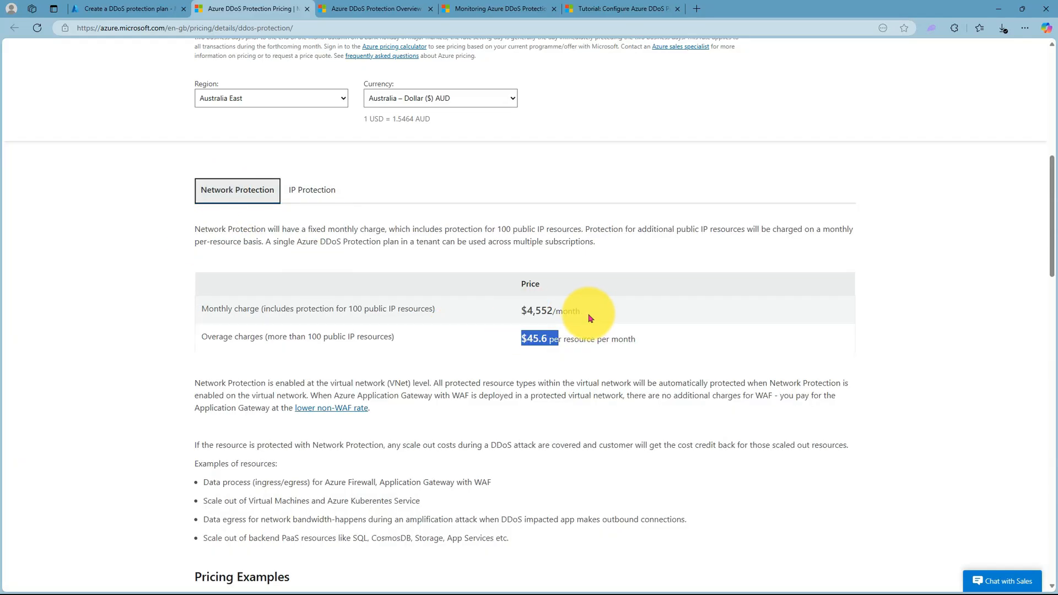
pyautogui.click(337, 205)
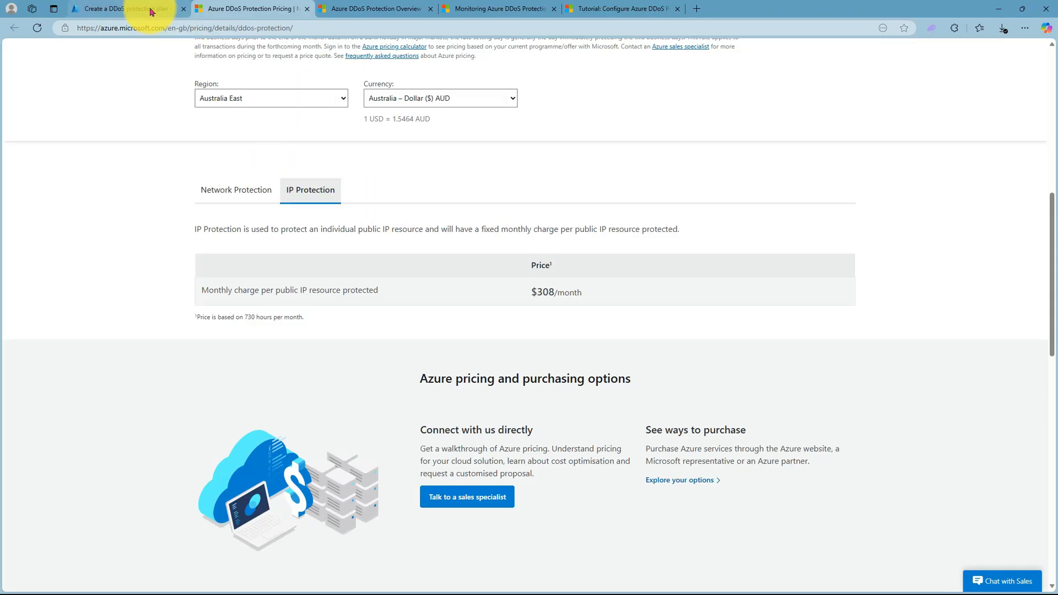
# - Return to the Azure portal and discard the unsubmitted DDoS protection plan
pyautogui.click(133, 9)
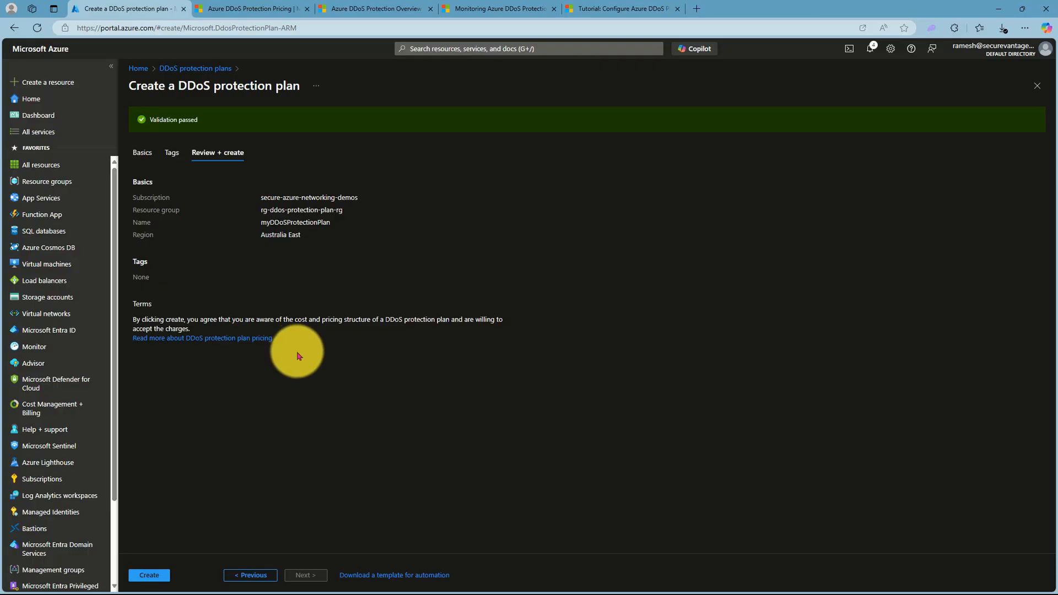
pyautogui.click(1038, 86)
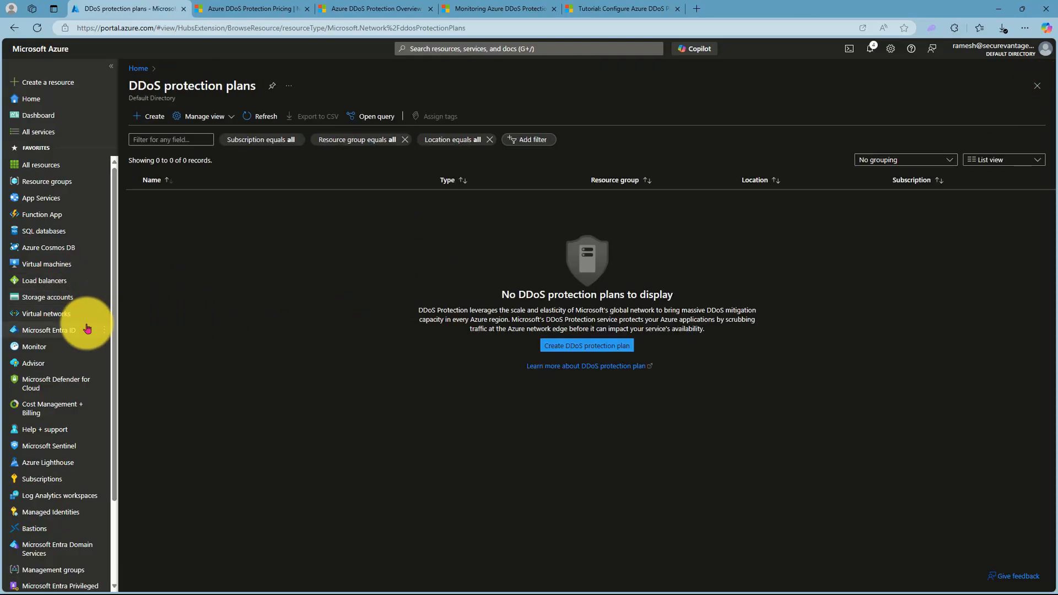
# - Refresh the virtual networks list and view the overview of vnet-ddos-test, closing it when done
pyautogui.click(58, 313)
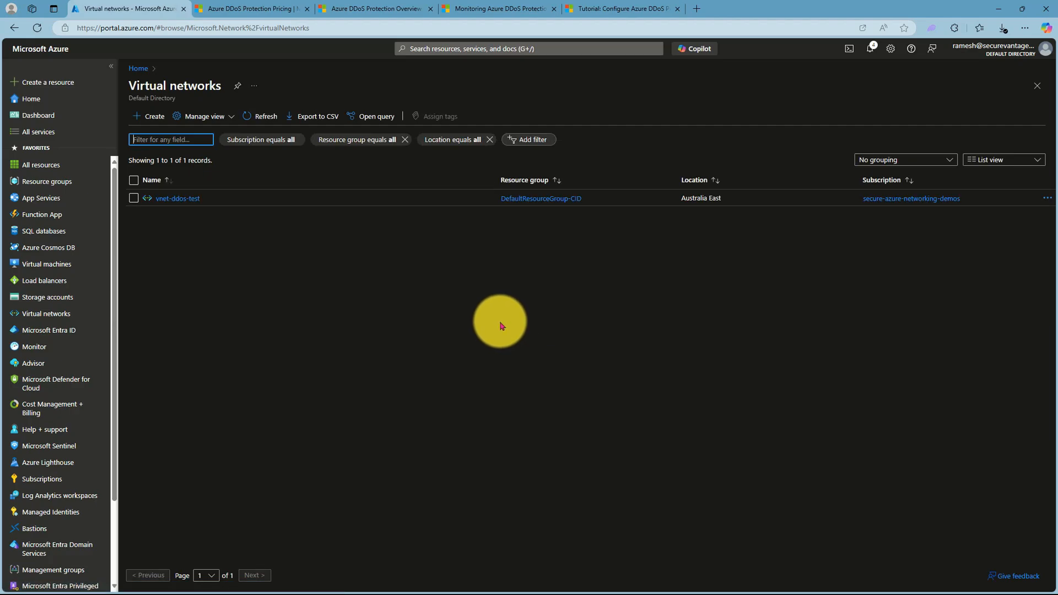
pyautogui.click(275, 120)
pyautogui.click(268, 115)
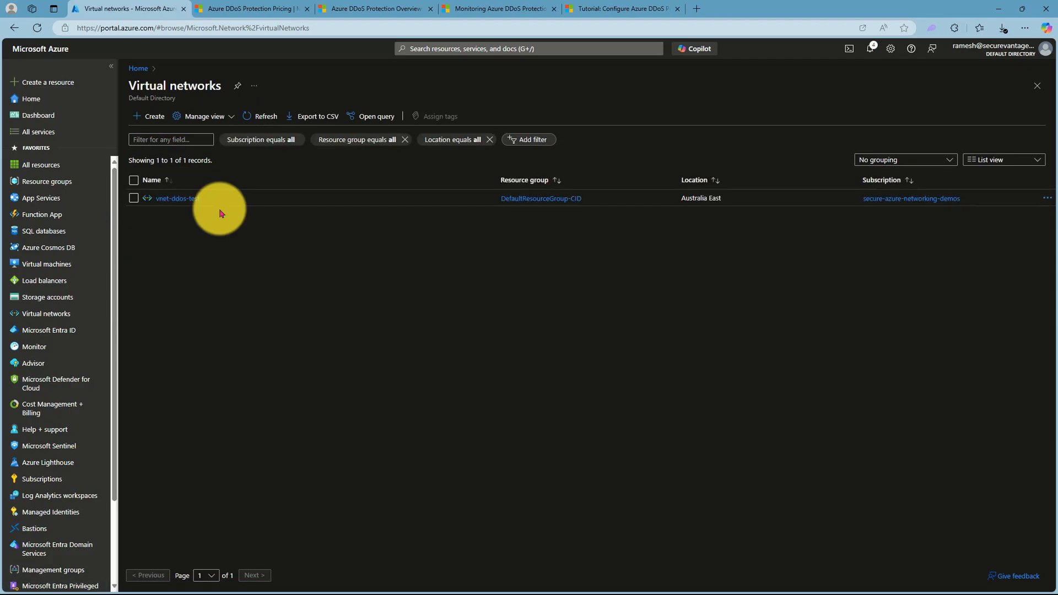
pyautogui.click(170, 198)
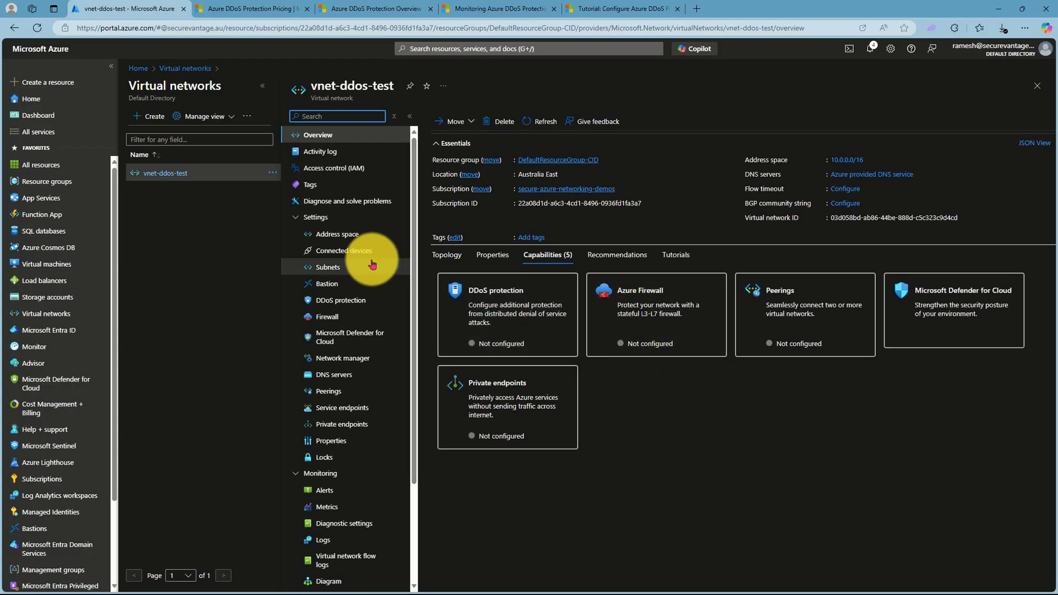
pyautogui.click(1037, 85)
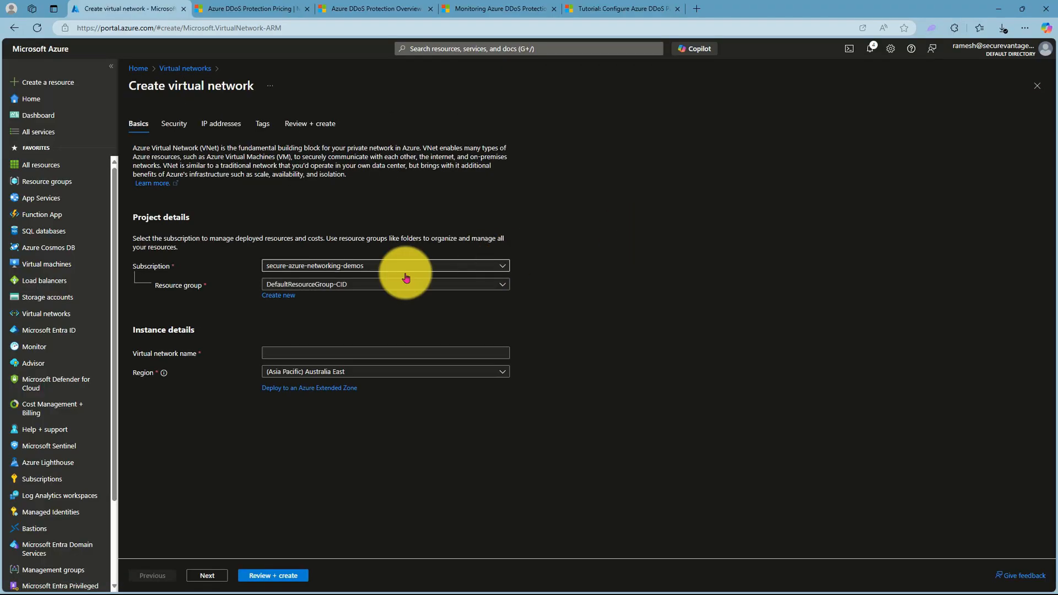
# - Fill in the new virtual network's basics with resource group rg-ddos-protection-plan-rg and name vnet-ddos-test1, and proceed to the security settings
pyautogui.click(315, 285)
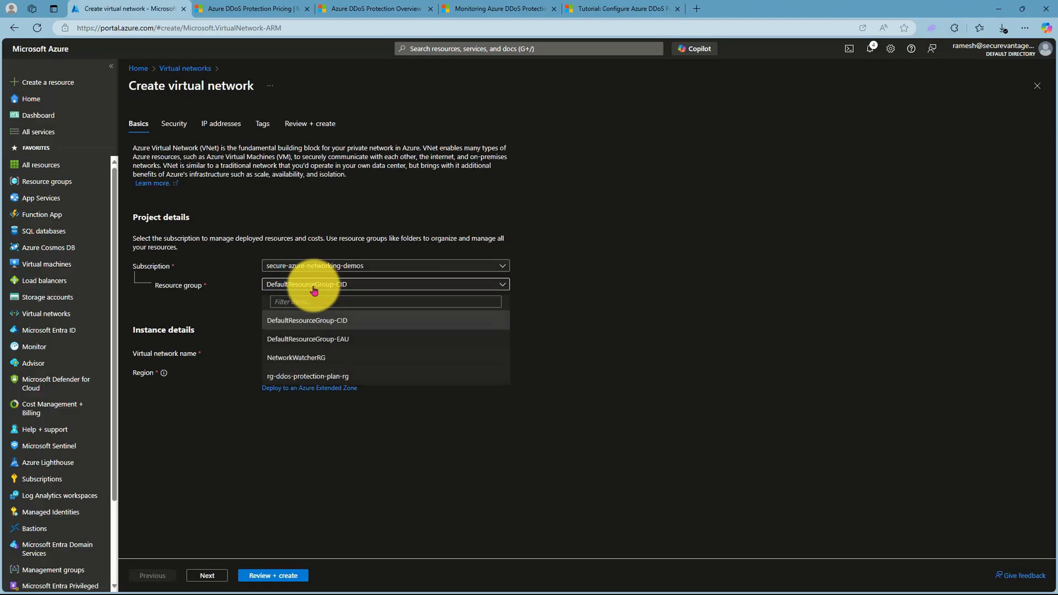
pyautogui.click(308, 377)
pyautogui.click(282, 353)
pyautogui.write('vnet-')
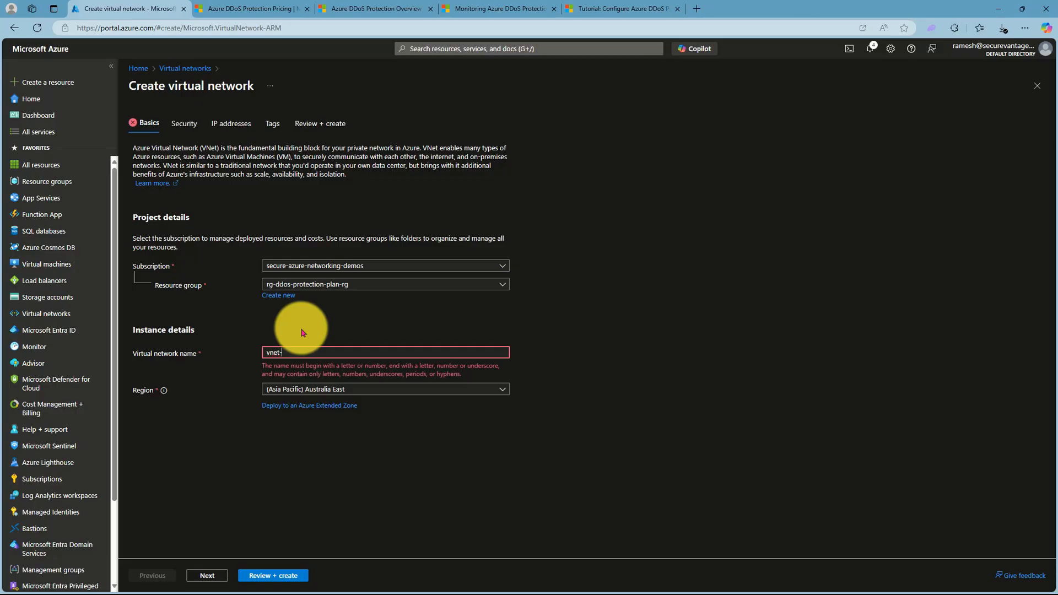
pyautogui.write('ddos-test1')
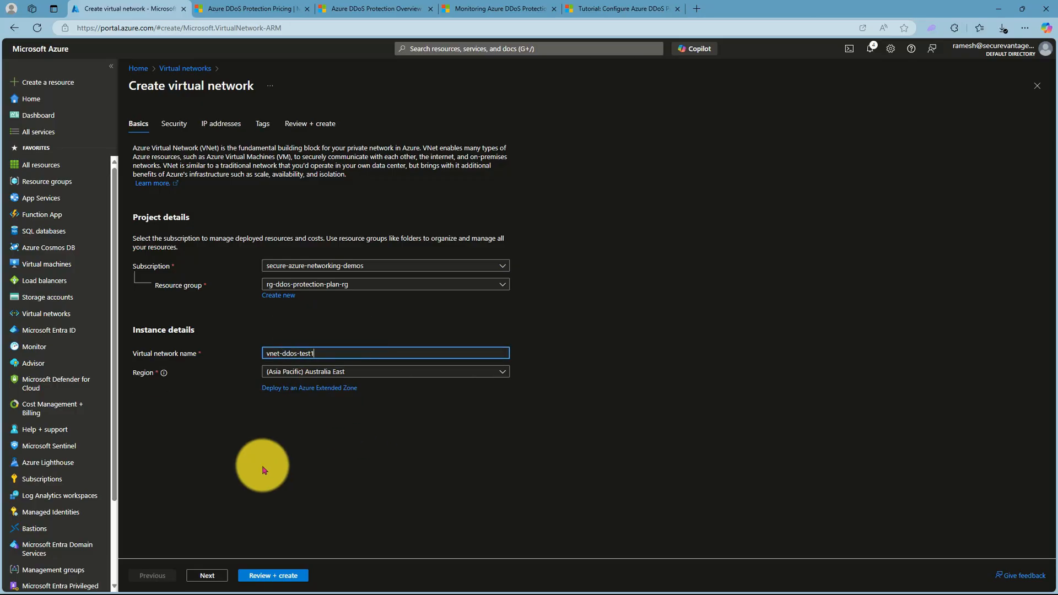
pyautogui.click(209, 575)
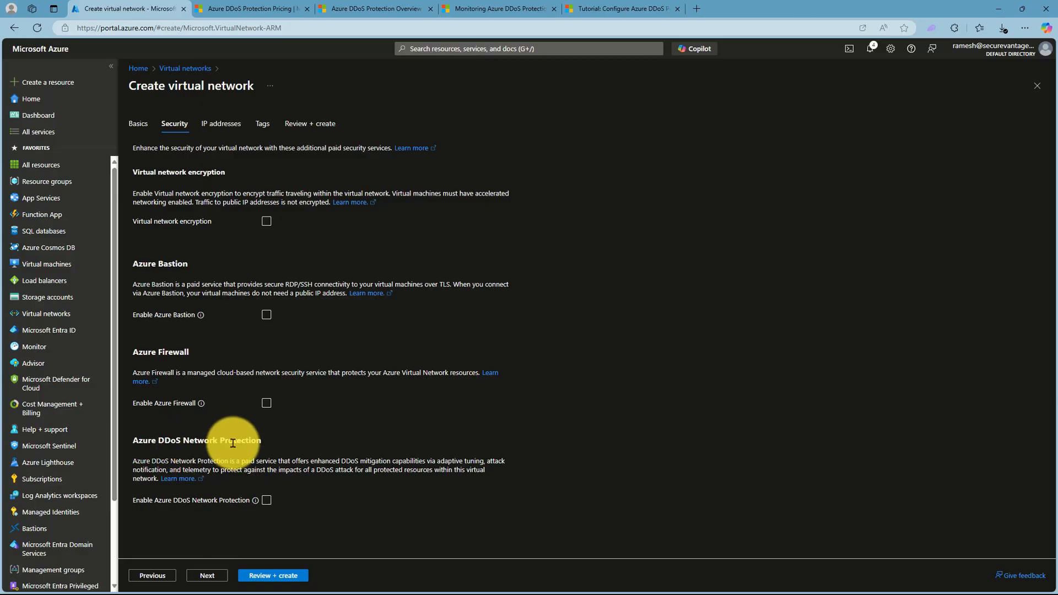
# - Try enabling Azure DDoS Network Protection for the new virtual network, check the selectable protection plans, and abandon the creation
pyautogui.click(267, 500)
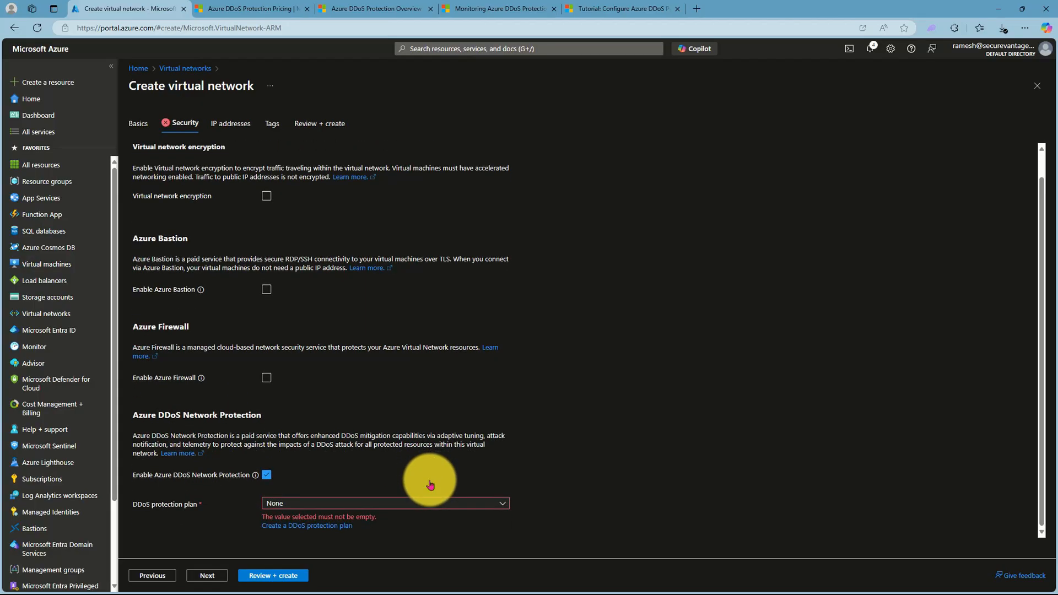
pyautogui.click(374, 503)
pyautogui.click(505, 453)
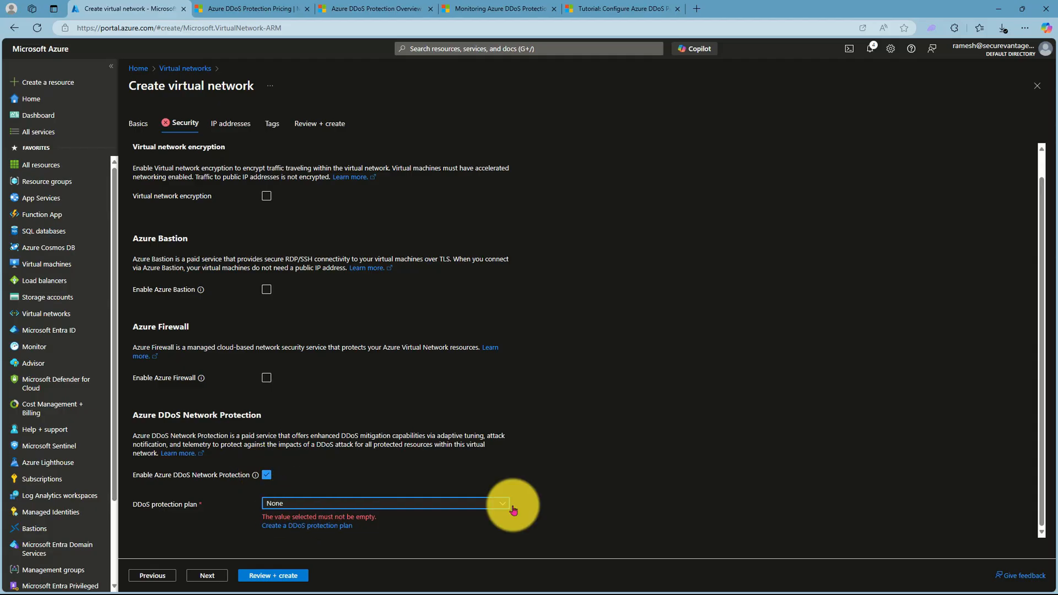
pyautogui.click(267, 477)
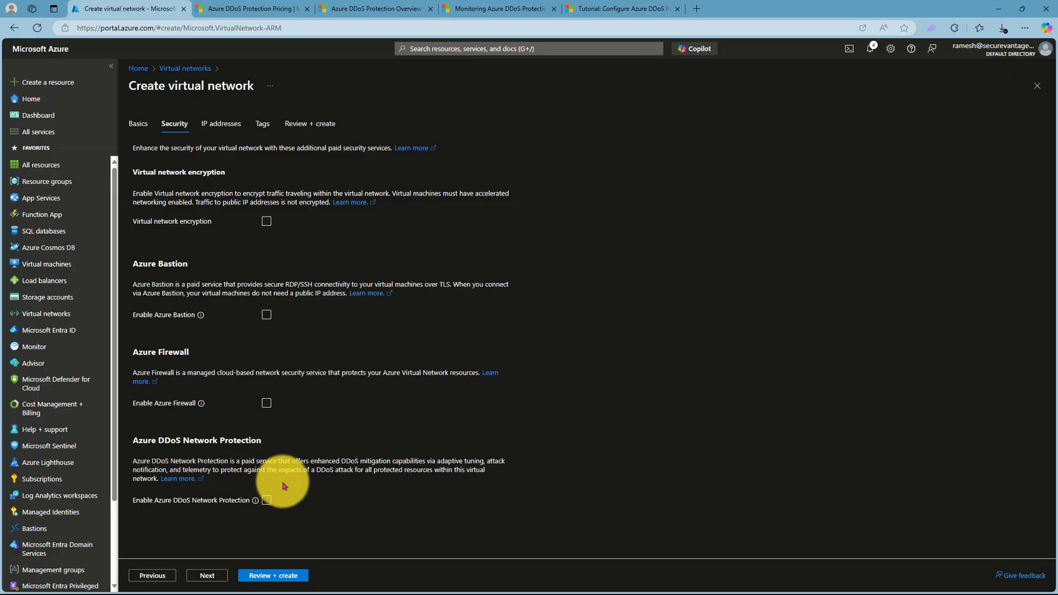
pyautogui.click(267, 501)
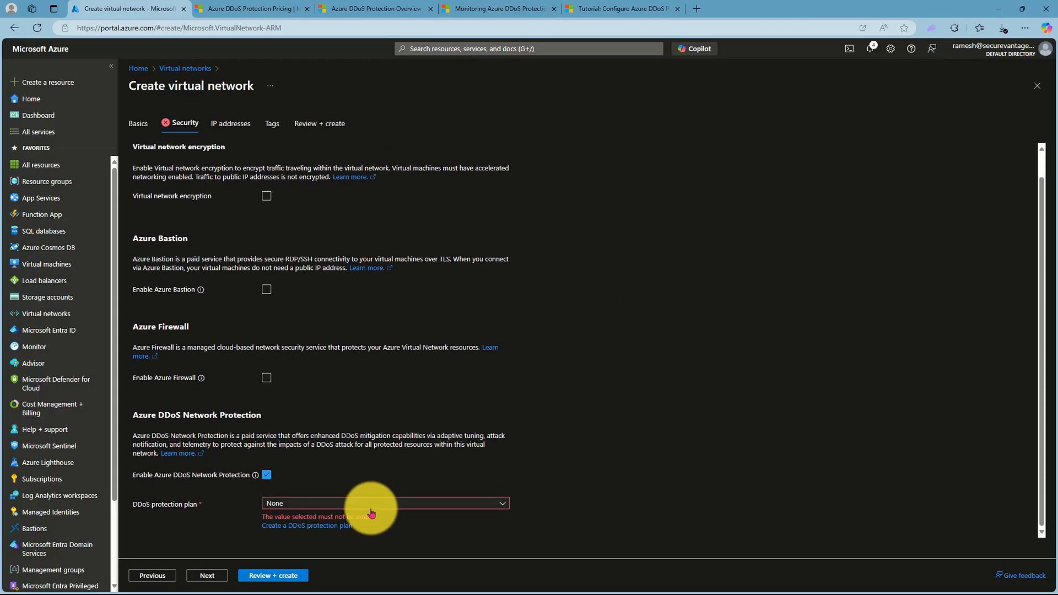
pyautogui.click(375, 504)
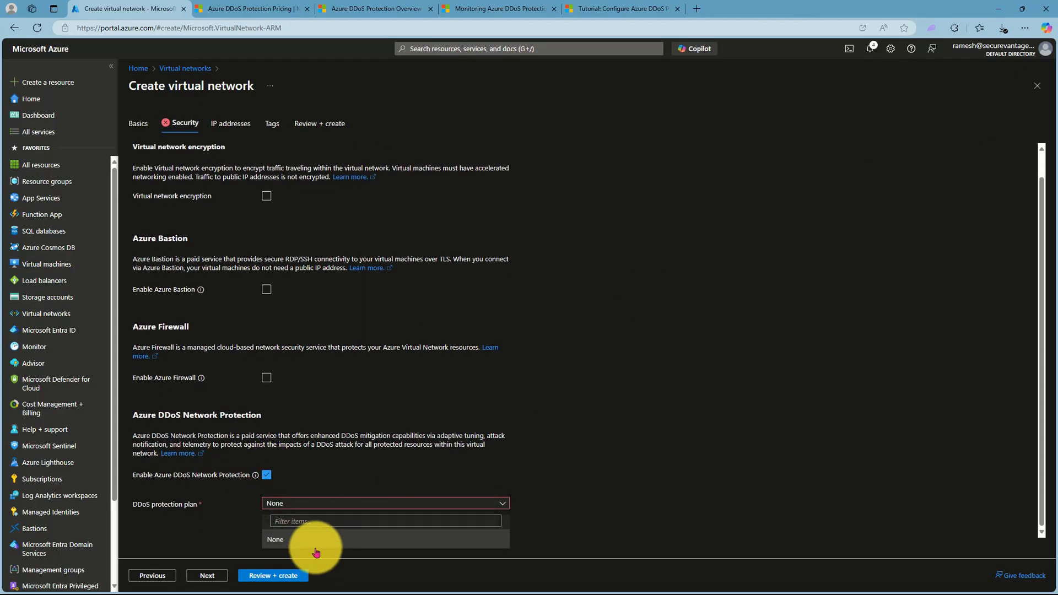
pyautogui.click(413, 479)
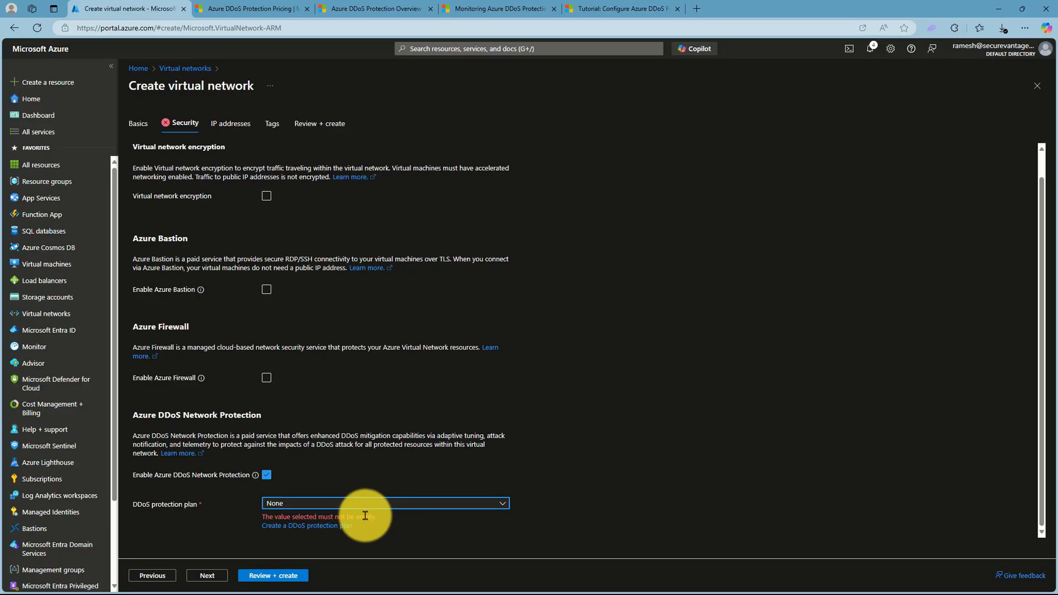
pyautogui.click(1037, 87)
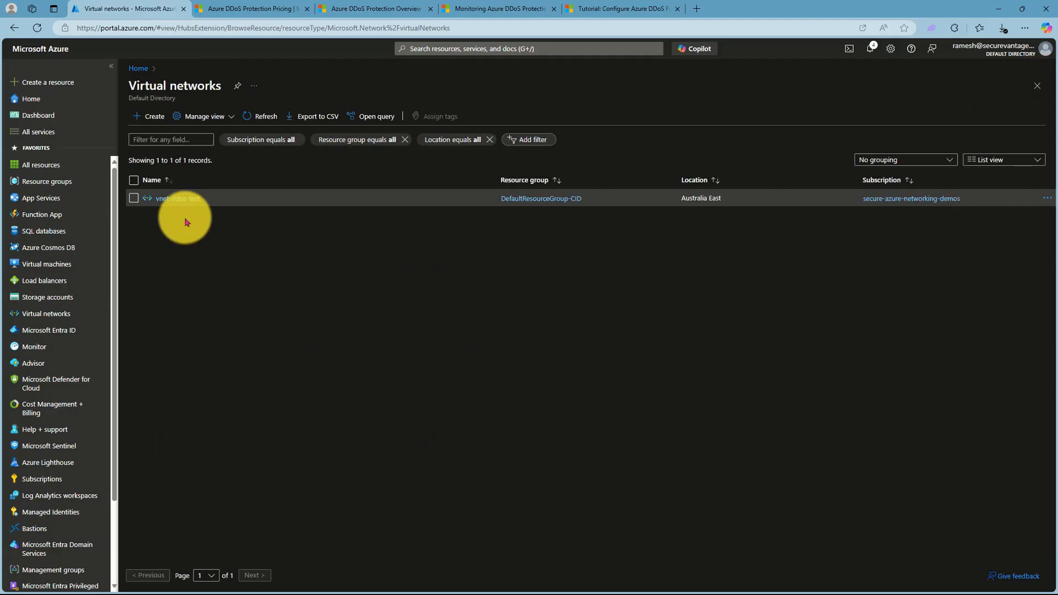
# - Set DDoS Network Protection to Enable in vnet-ddos-test's DDoS protection settings and check the available protection plans
pyautogui.click(176, 199)
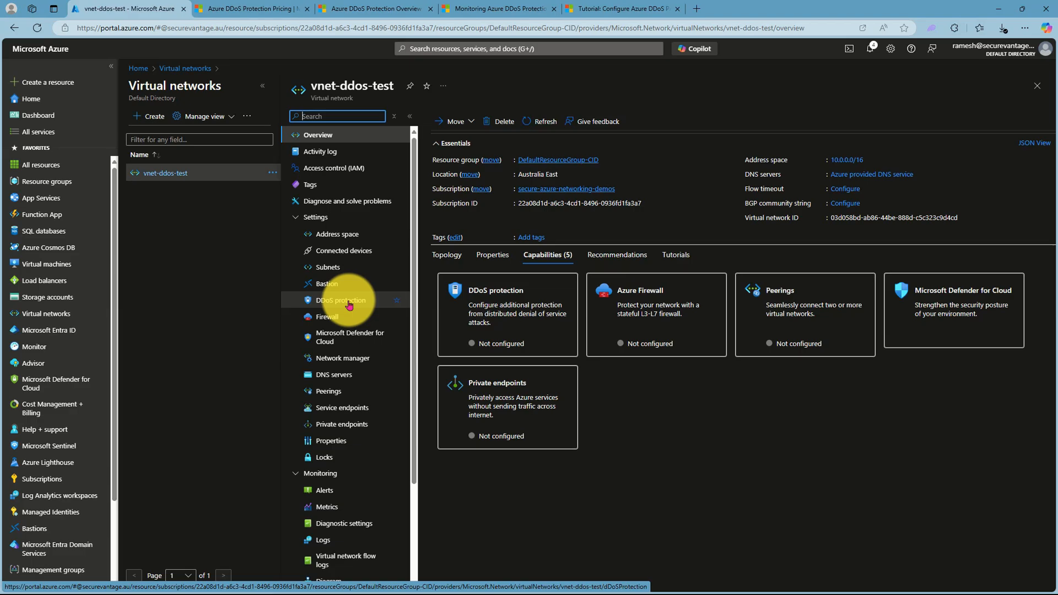
pyautogui.click(349, 303)
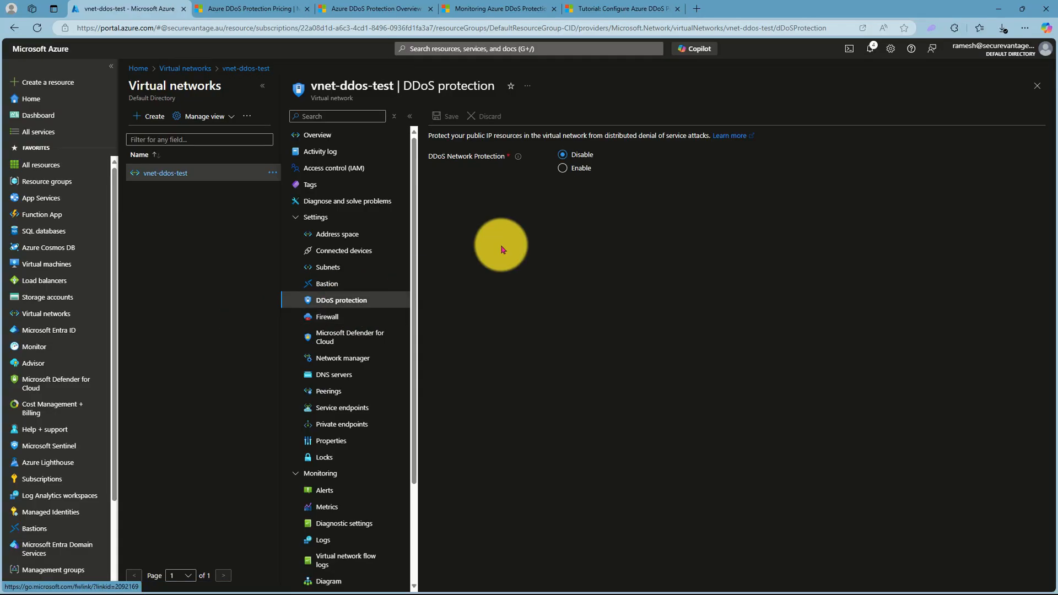
pyautogui.click(562, 168)
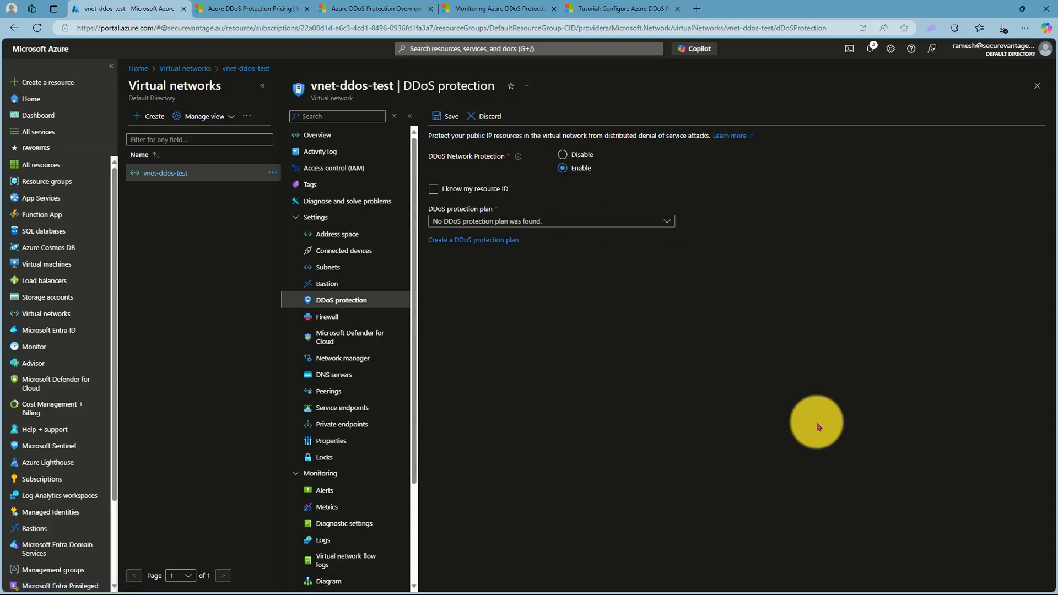
pyautogui.click(482, 219)
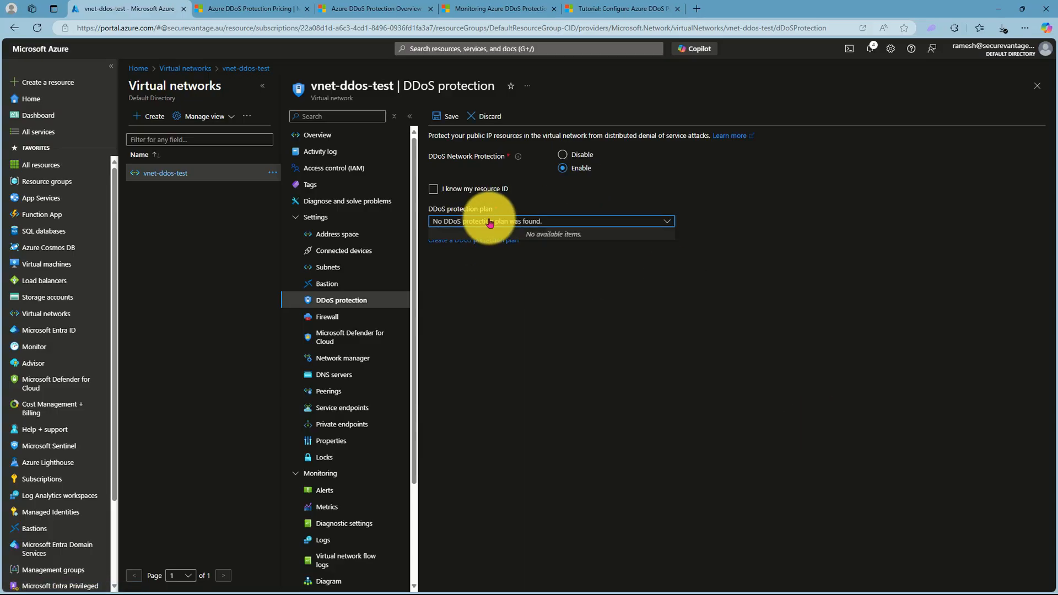
pyautogui.click(607, 400)
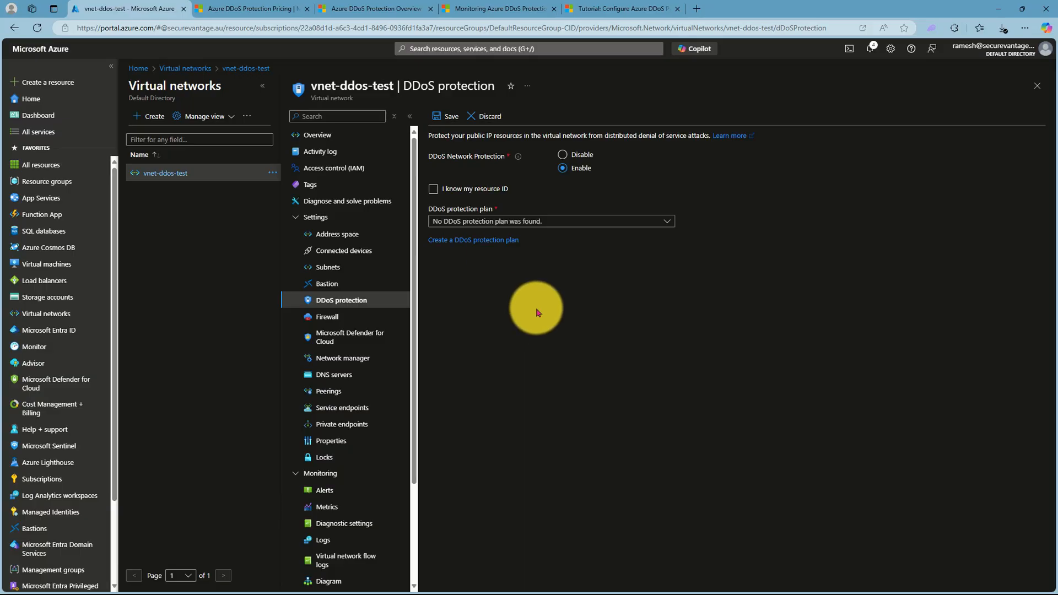
# - Try the option to specify the DDoS protection plan by resource ID, switch it off again, and leave the settings without saving
pyautogui.click(433, 189)
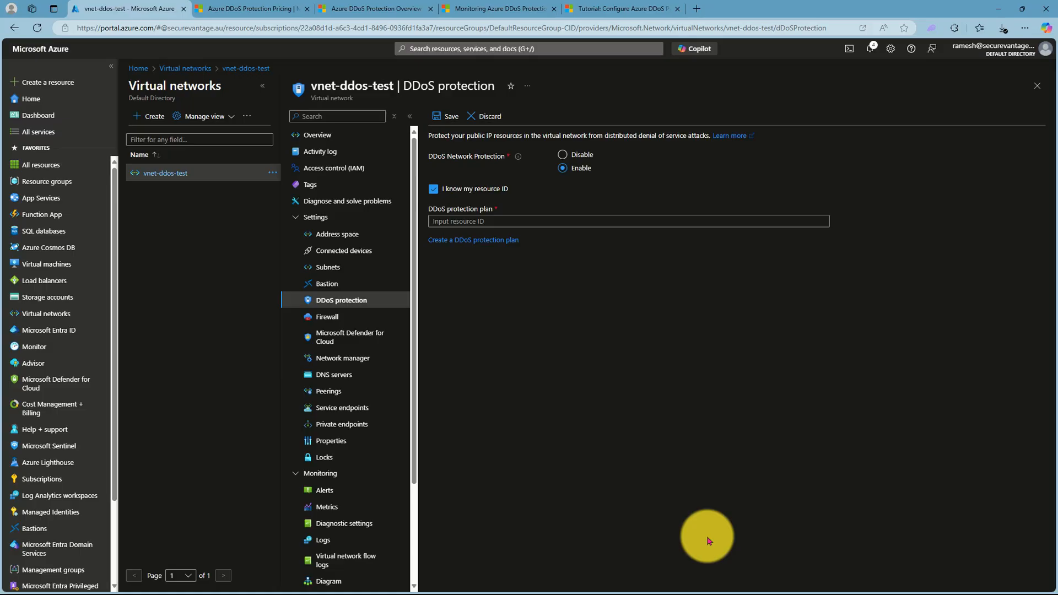
pyautogui.click(503, 223)
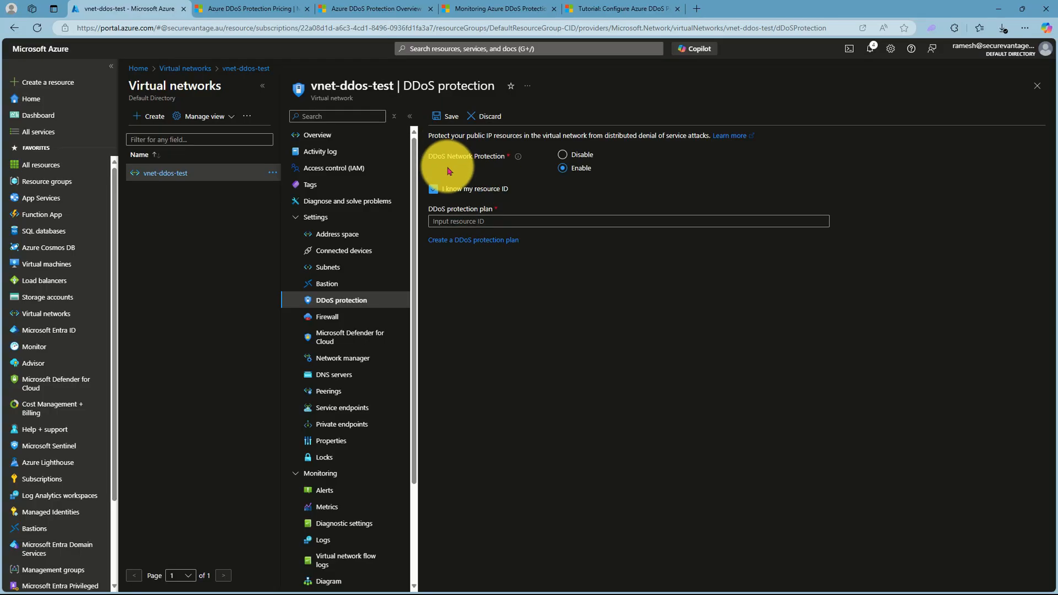
pyautogui.click(433, 189)
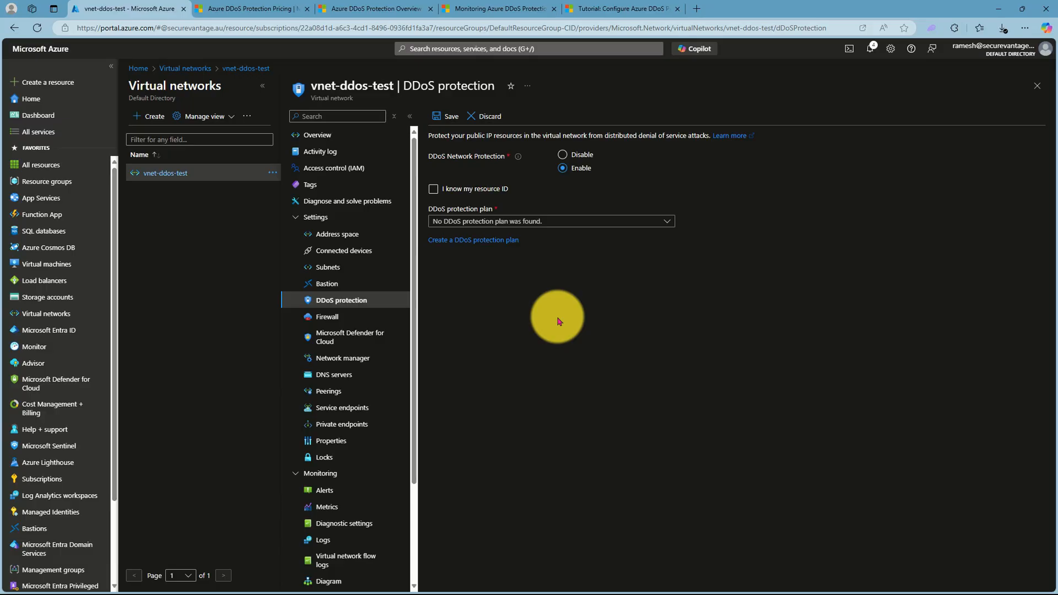
pyautogui.click(1036, 88)
pyautogui.click(578, 83)
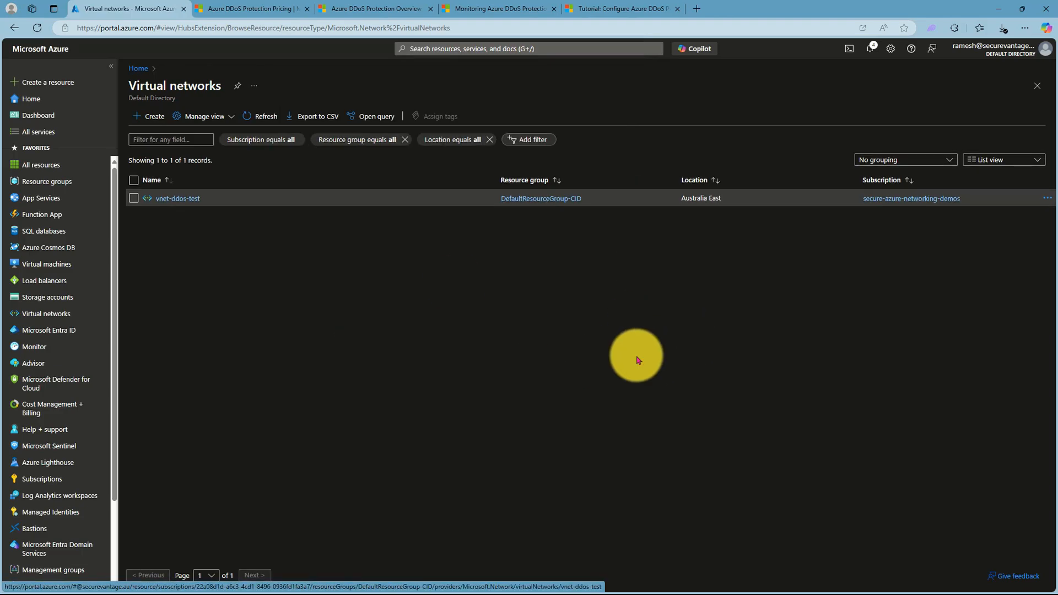
# - Search the portal for "Public" and open the Public IP addresses service
pyautogui.click(486, 48)
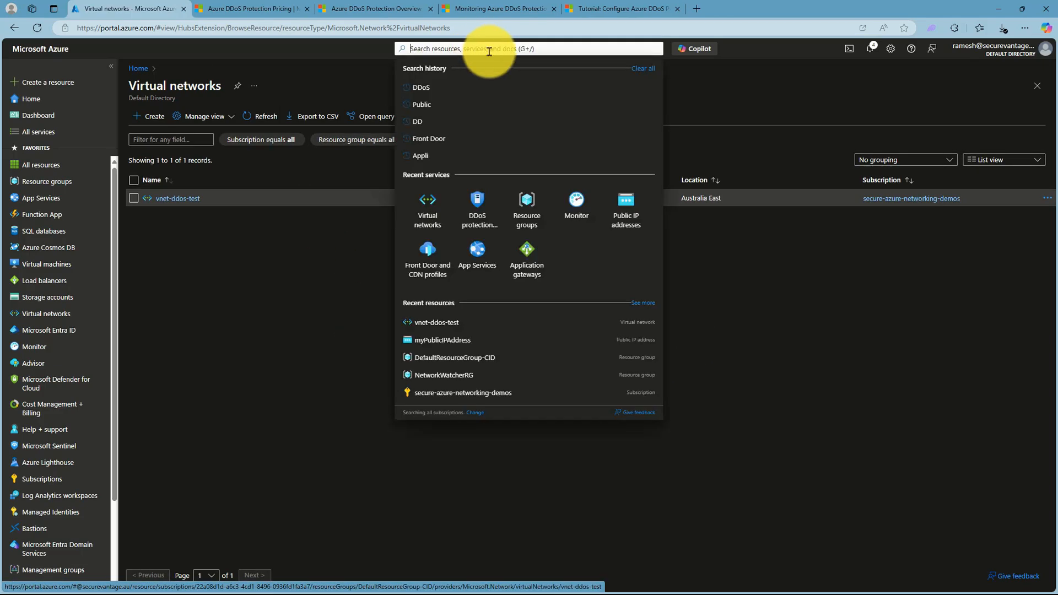
pyautogui.write('Public')
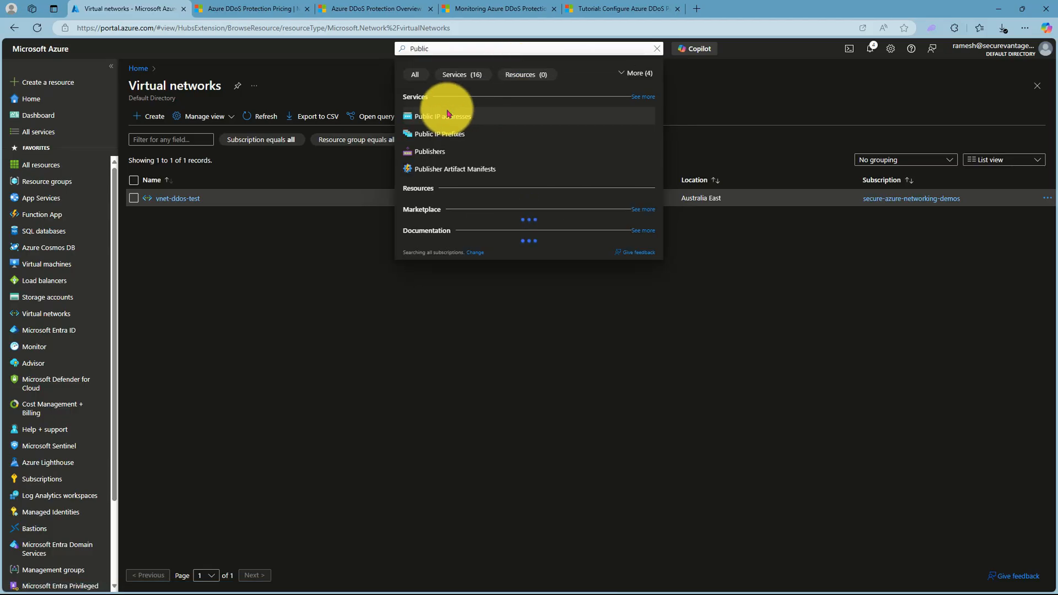
pyautogui.click(444, 116)
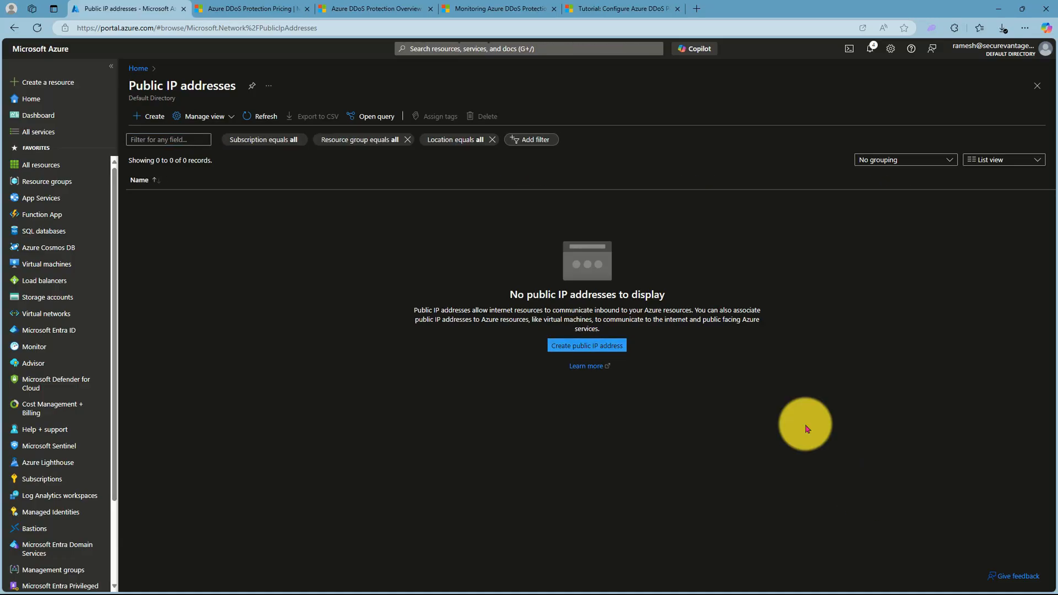
# - Start a new public IP address in resource group rg-ddos-protection-plan-rg and name it myPublicIpAddress
pyautogui.click(568, 345)
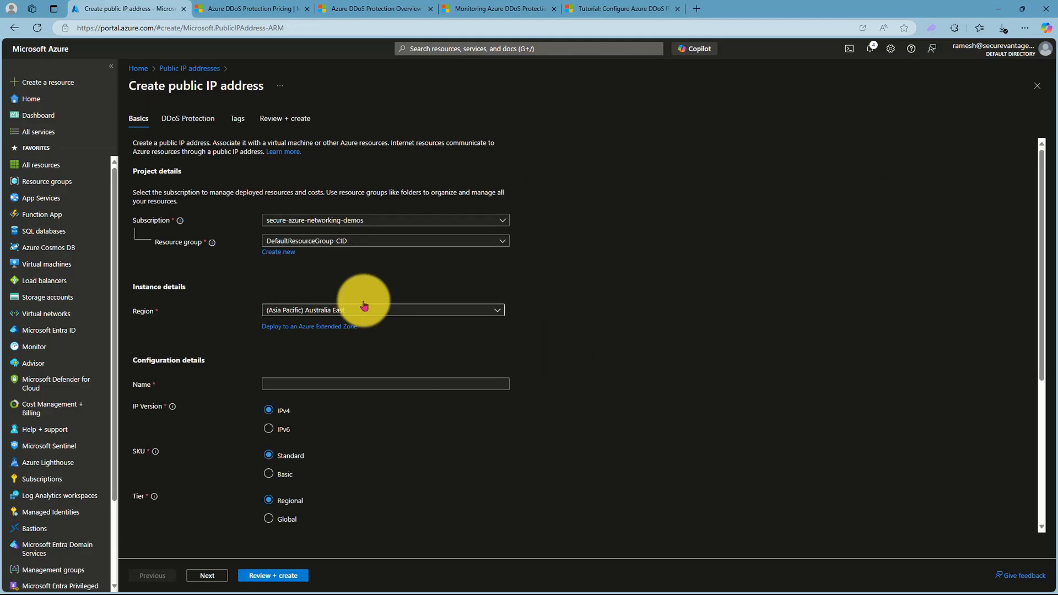
pyautogui.click(331, 241)
pyautogui.click(298, 331)
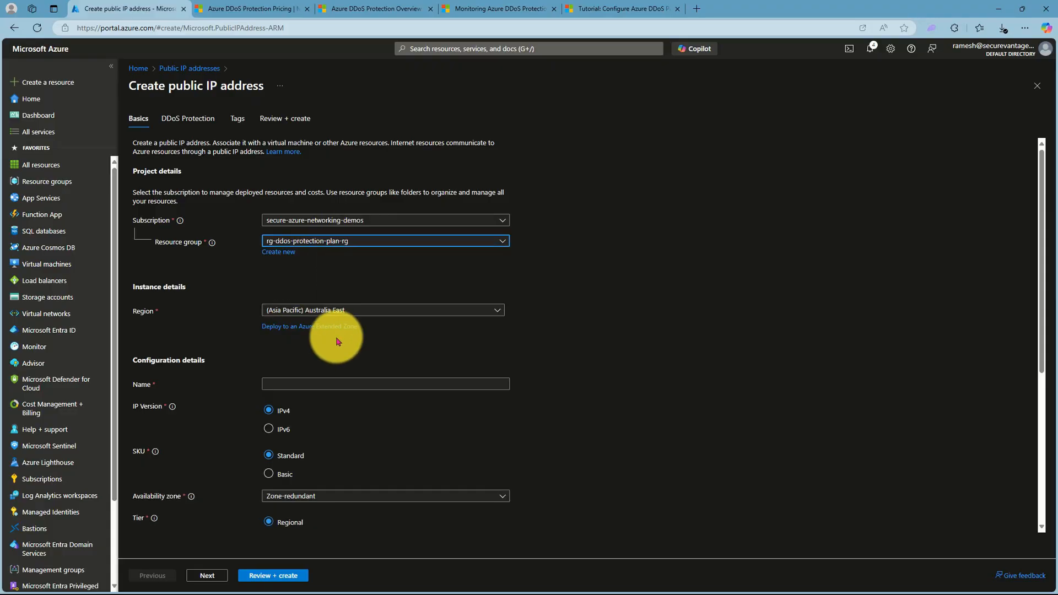
pyautogui.click(326, 384)
pyautogui.scroll(-3, 551, 408)
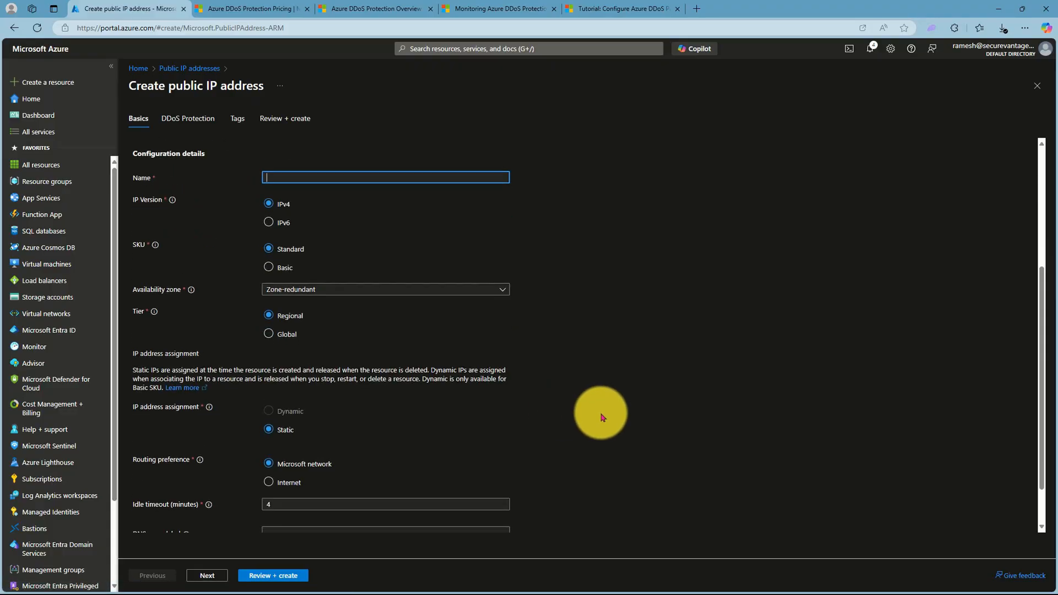
pyautogui.write('myPub')
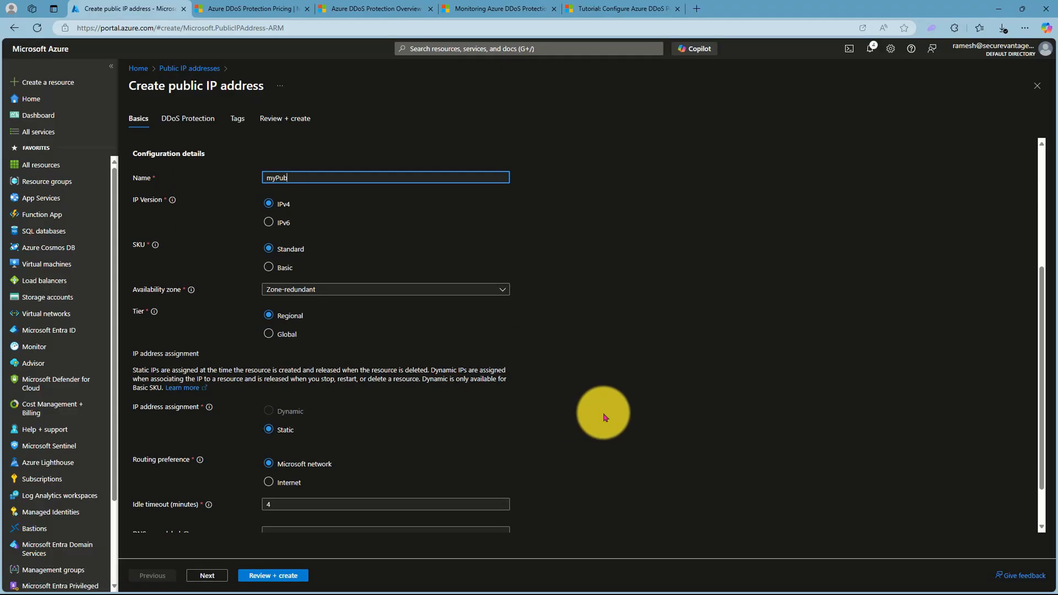
pyautogui.write('licIpAddress')
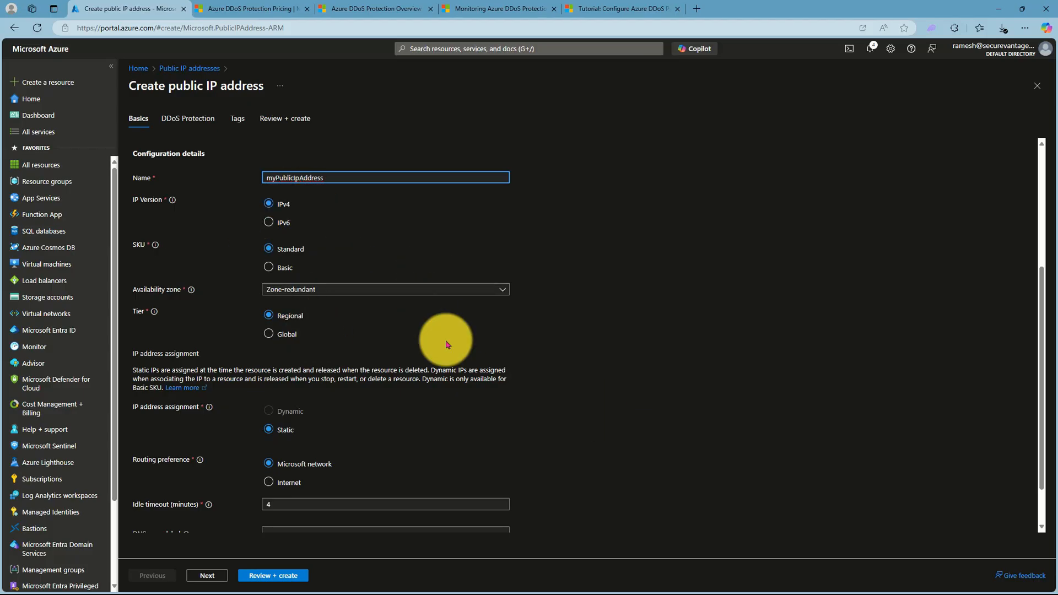
# - Set the DNS name label to mypip47578565, review the configuration, and create the public IP address
pyautogui.scroll(-1, 491, 388)
pyautogui.click(280, 478)
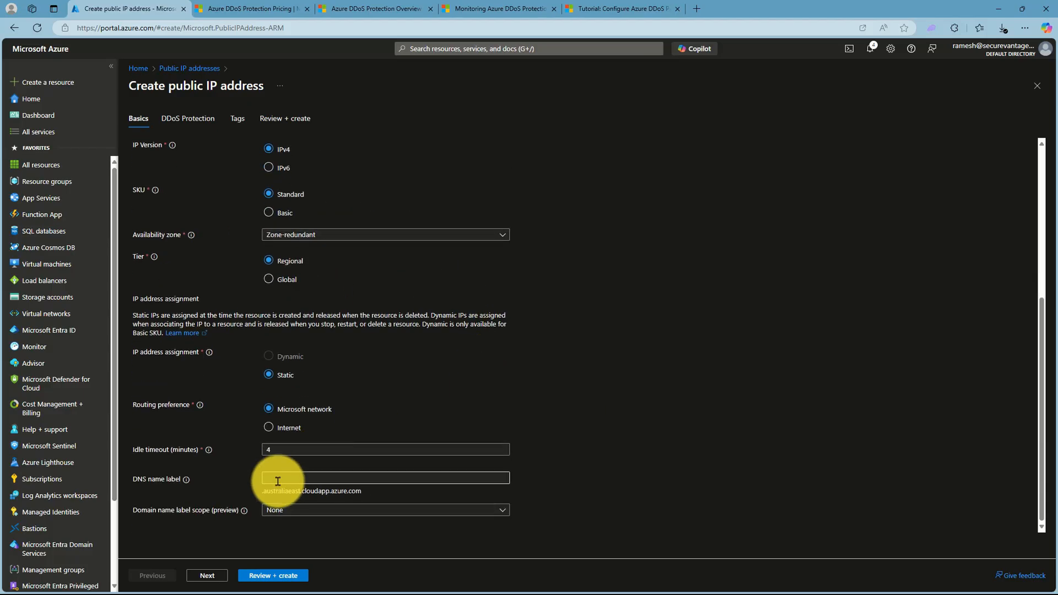
pyautogui.write('mypi')
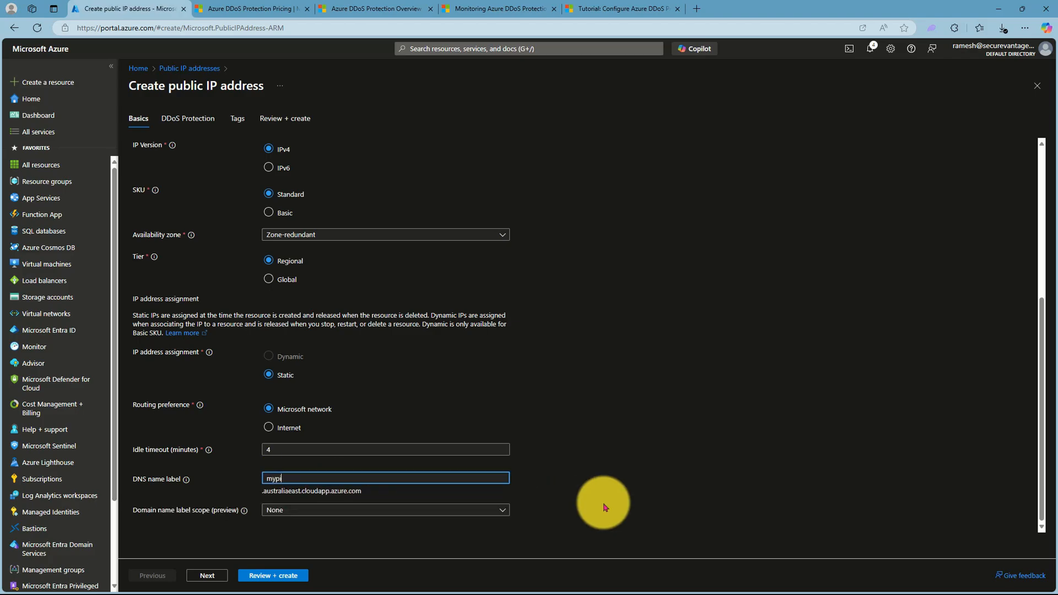
pyautogui.write('p47578565')
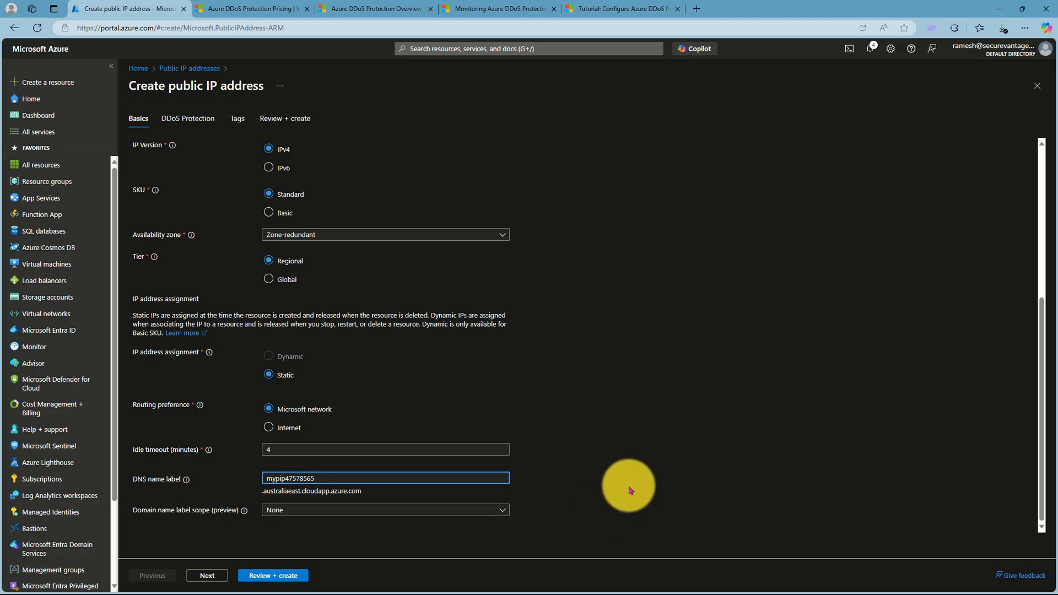
pyautogui.click(428, 496)
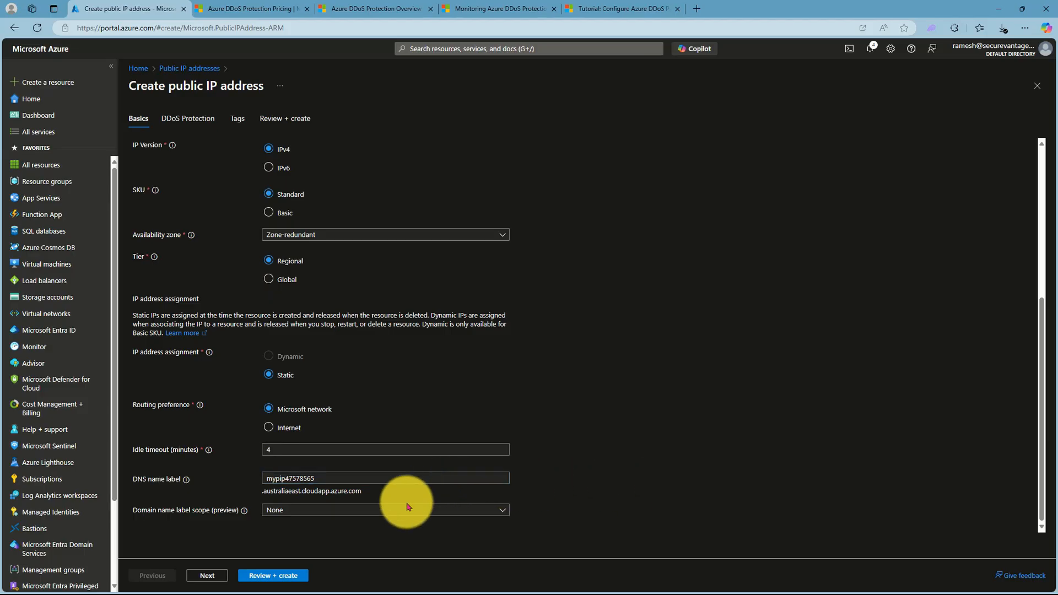
pyautogui.click(268, 577)
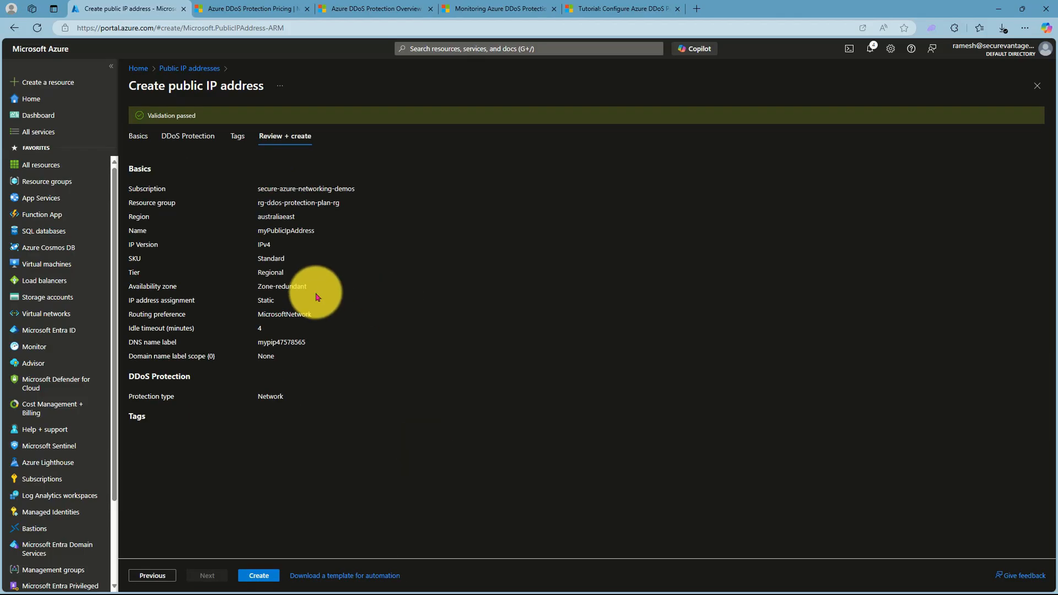
pyautogui.click(259, 576)
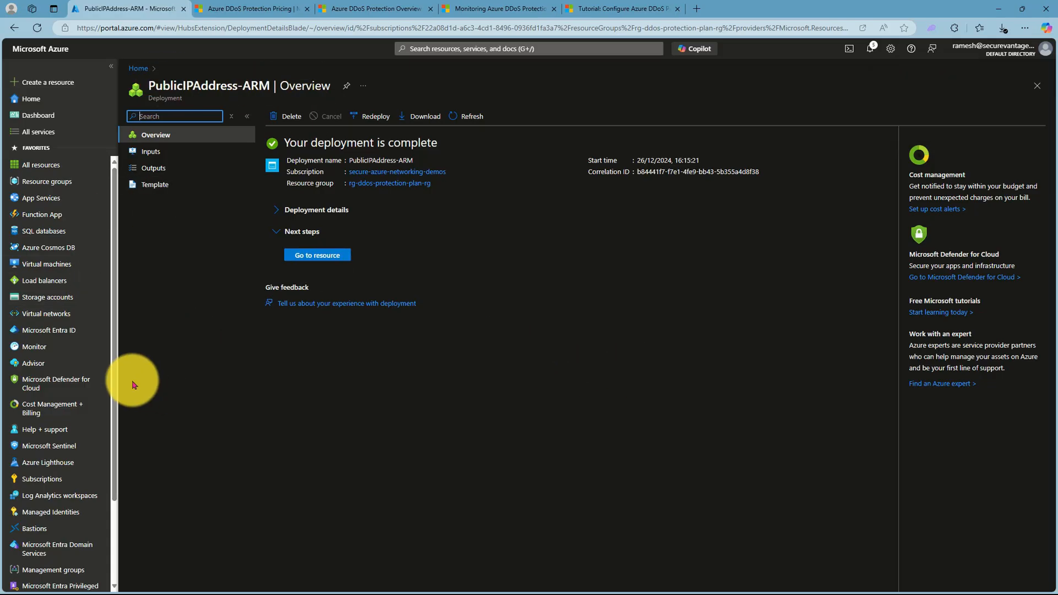
# - Open the alert rules in Azure Monitor and start a new alert rule
pyautogui.click(41, 352)
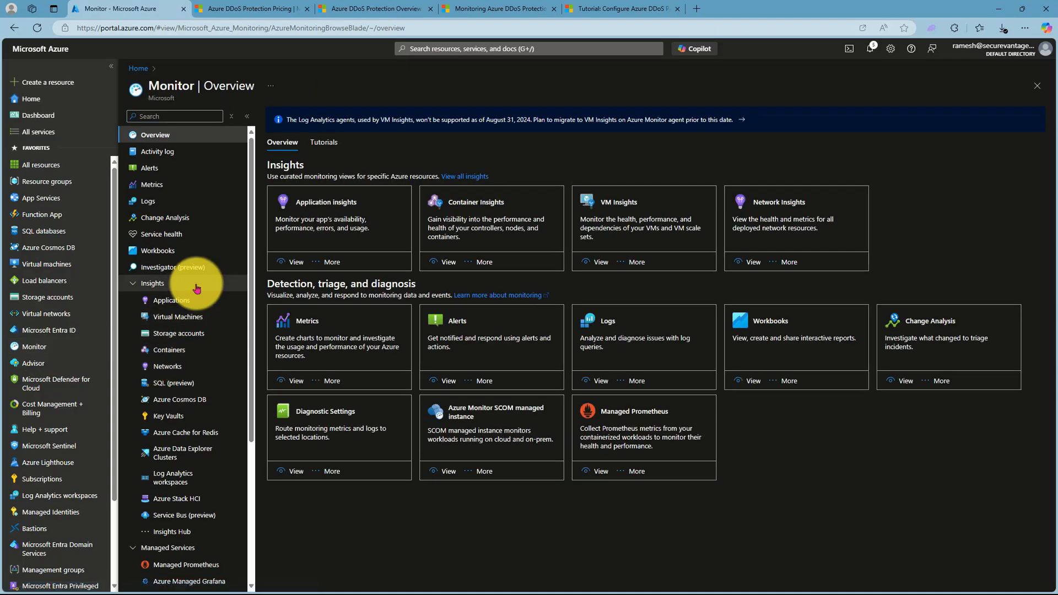
pyautogui.click(156, 168)
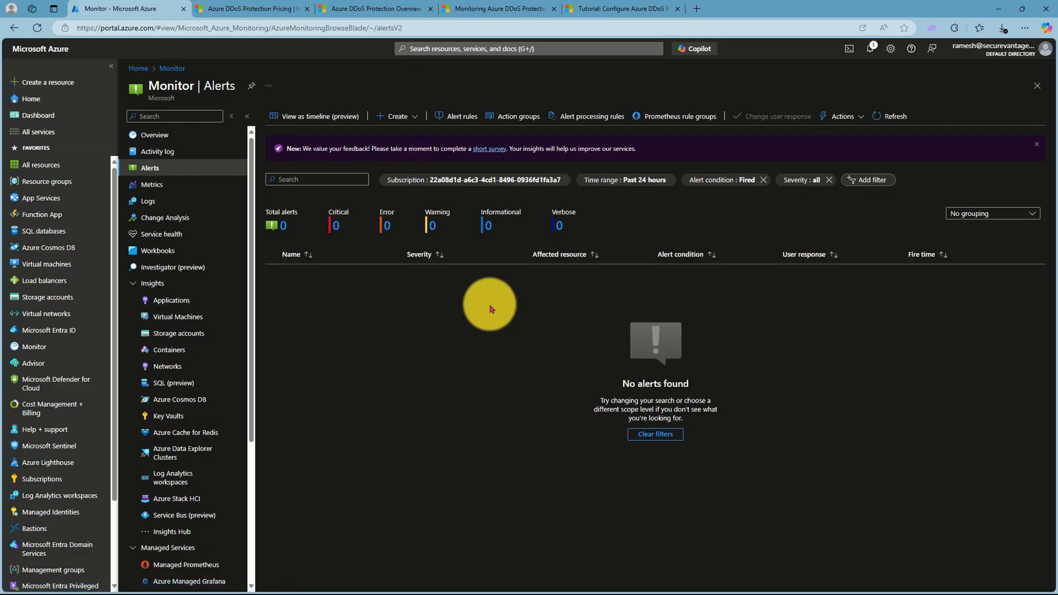
pyautogui.click(449, 116)
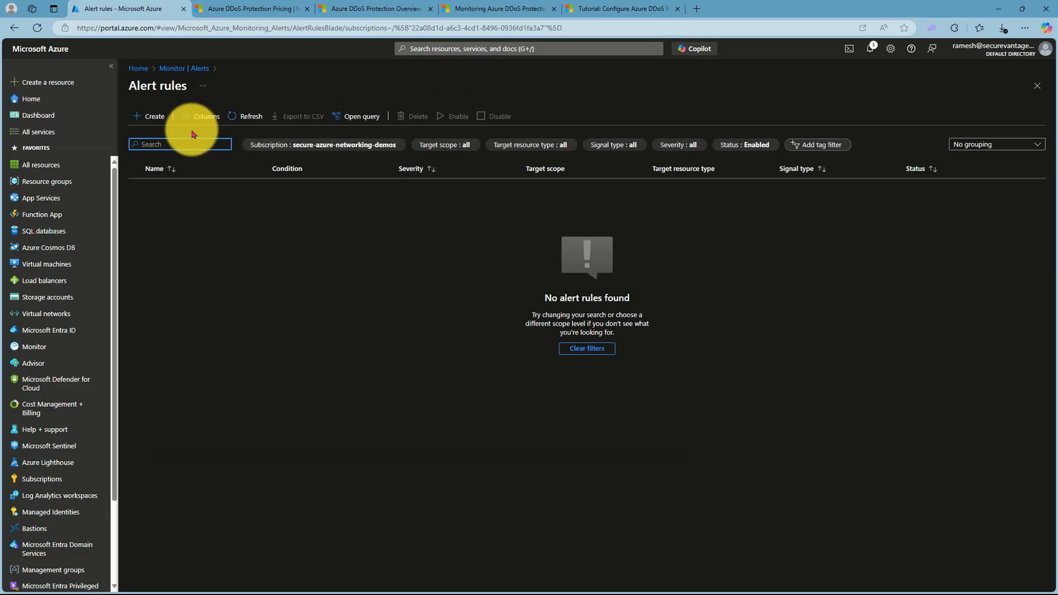
pyautogui.click(140, 115)
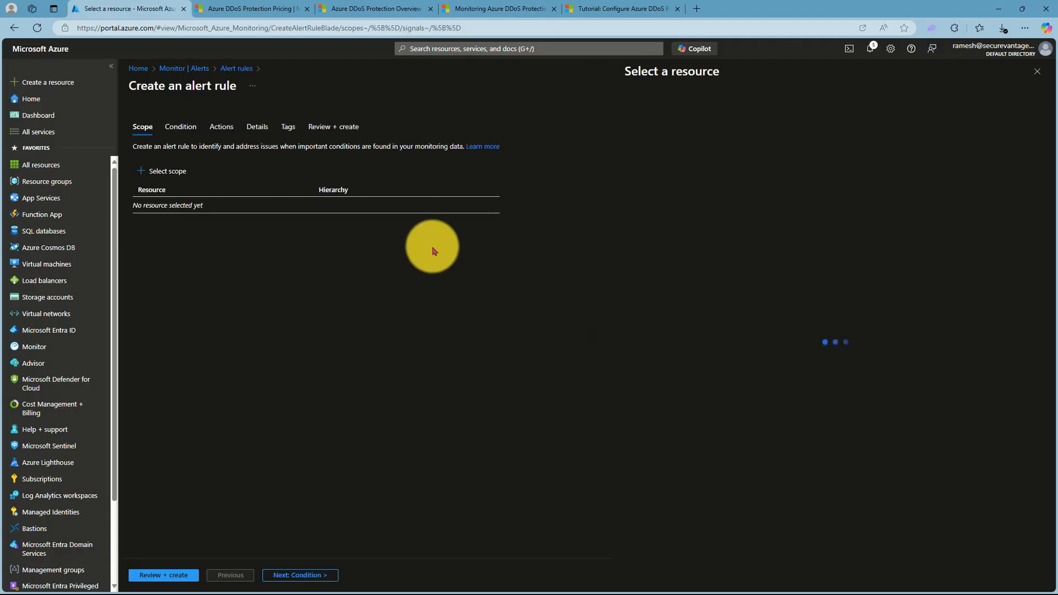
# - Set the alert rule's scope to the public IP address myPublicIpAddress in resource group rg-ddos-protection-plan-rg
pyautogui.click(147, 180)
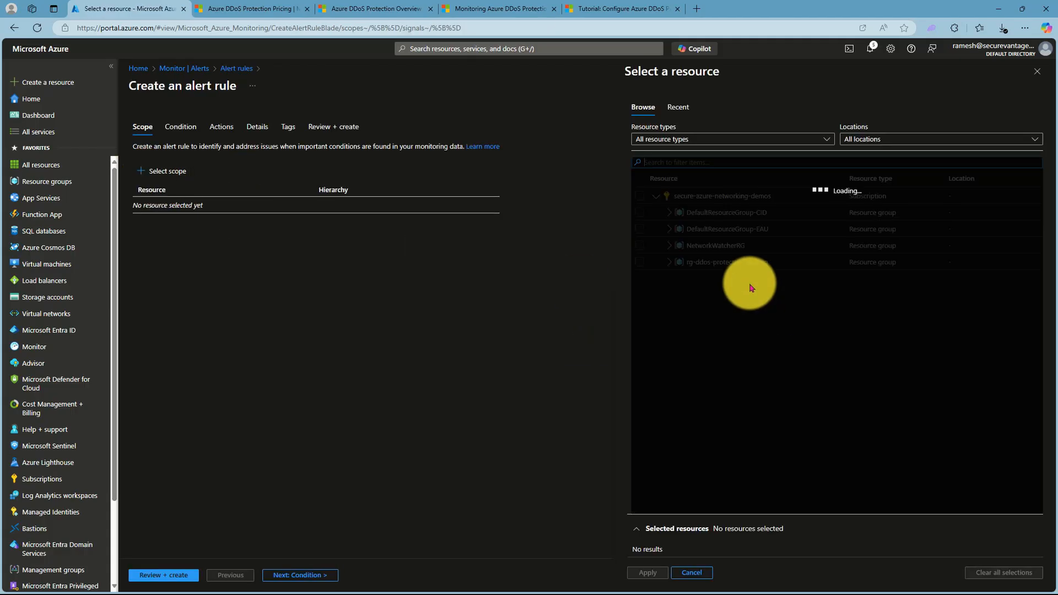
pyautogui.click(668, 260)
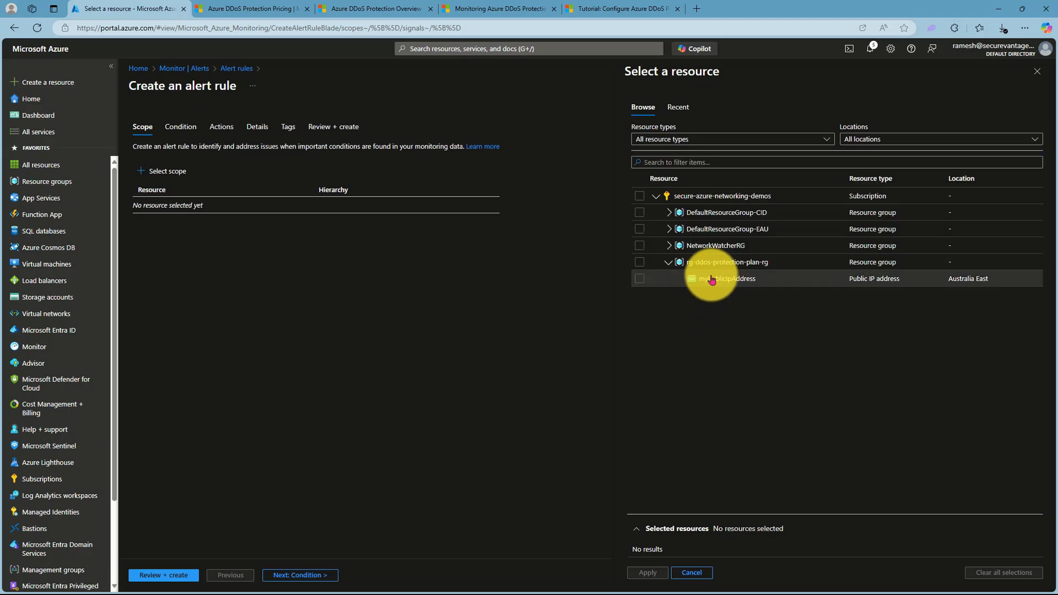
pyautogui.click(639, 278)
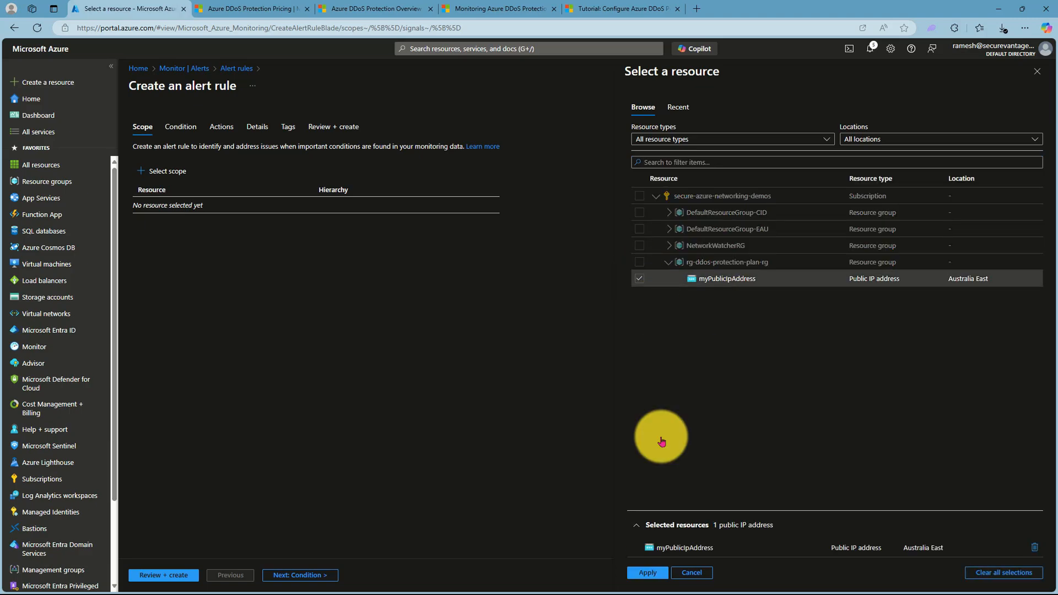
pyautogui.click(643, 573)
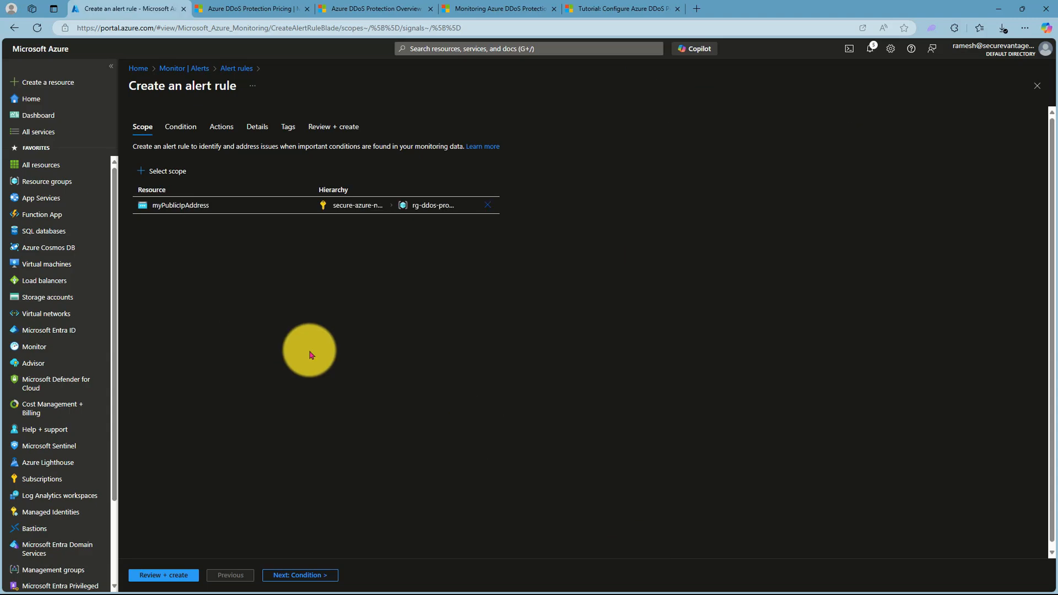
# - Set the alert condition to the signal "Under DDoS attack or not" with a threshold of 1
pyautogui.click(298, 574)
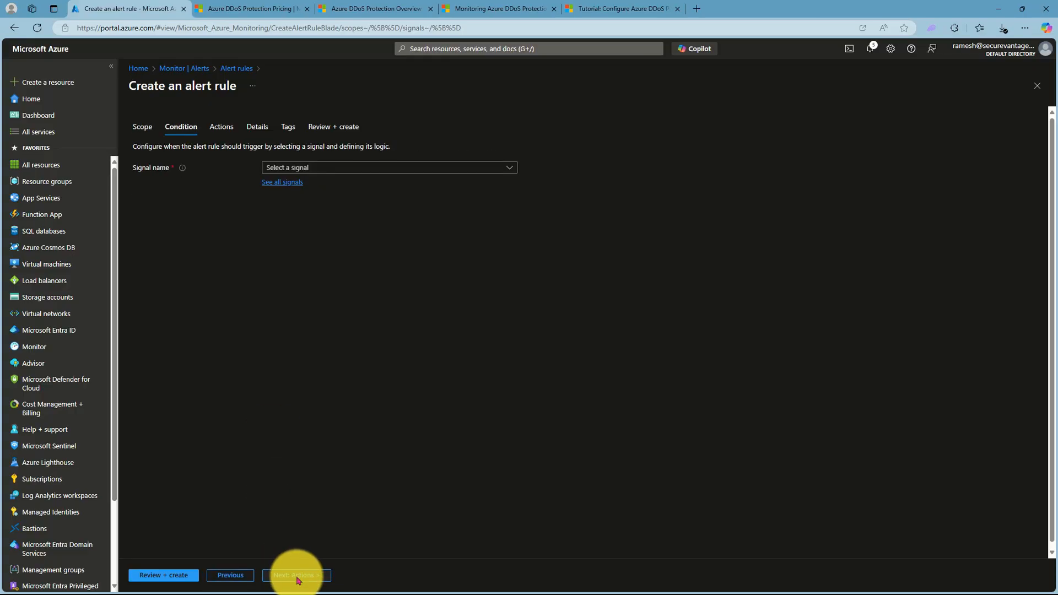
pyautogui.click(323, 171)
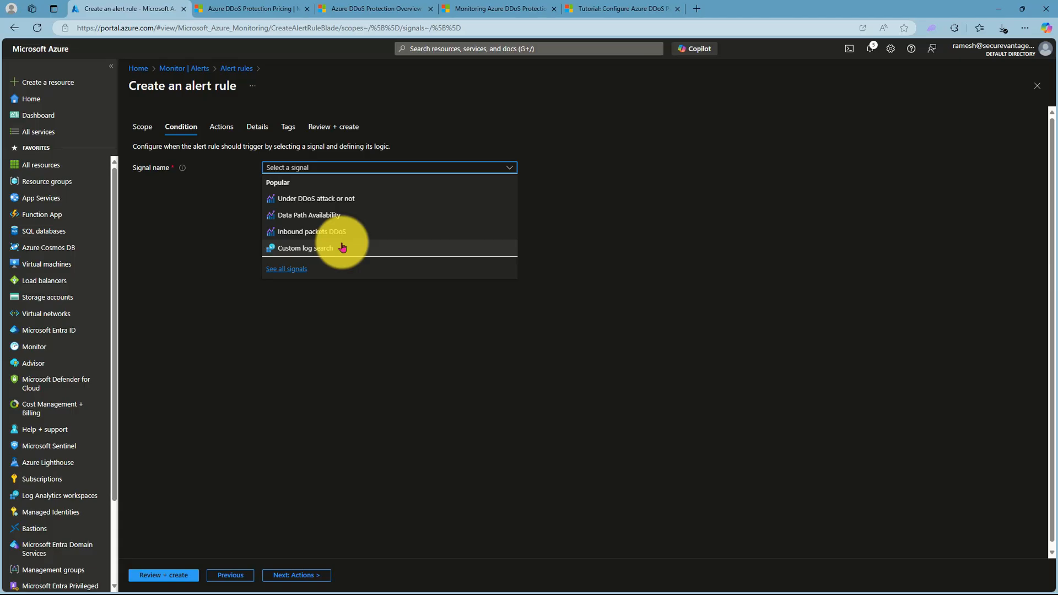
pyautogui.click(318, 199)
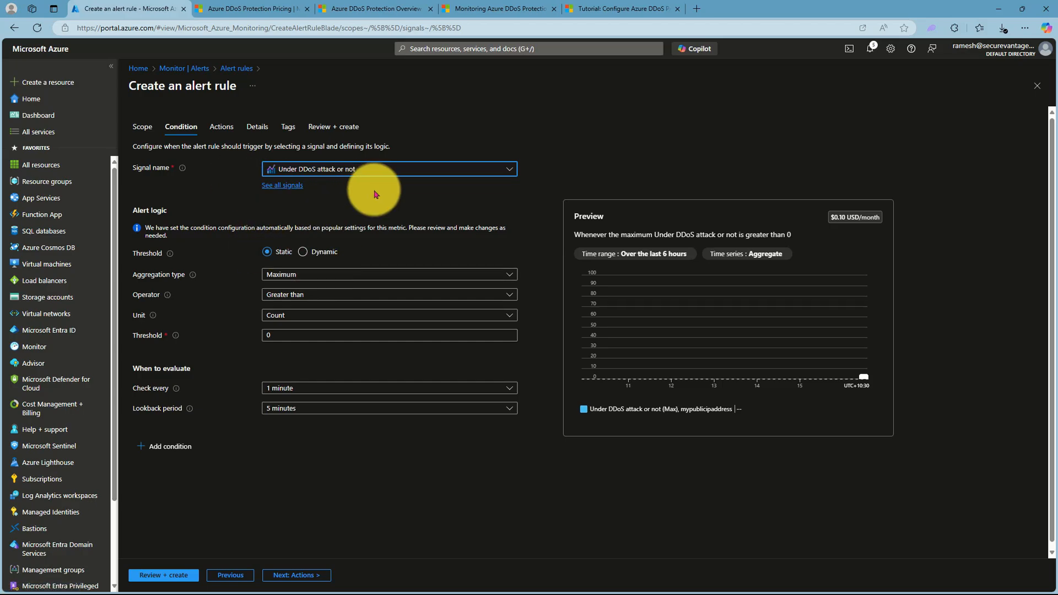
pyautogui.click(279, 334)
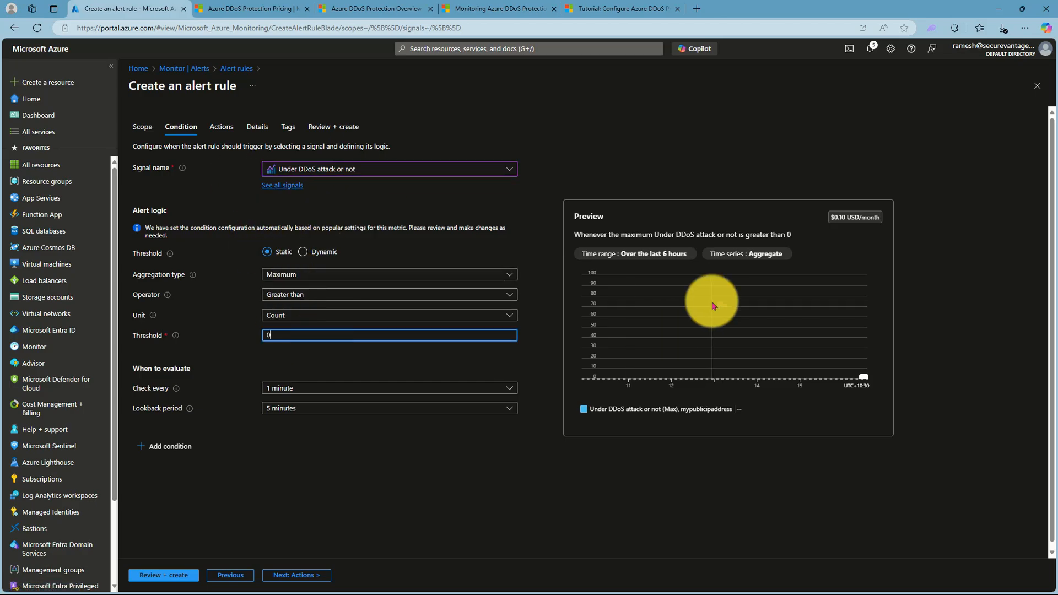
pyautogui.press('BackSpace')
pyautogui.write('1')
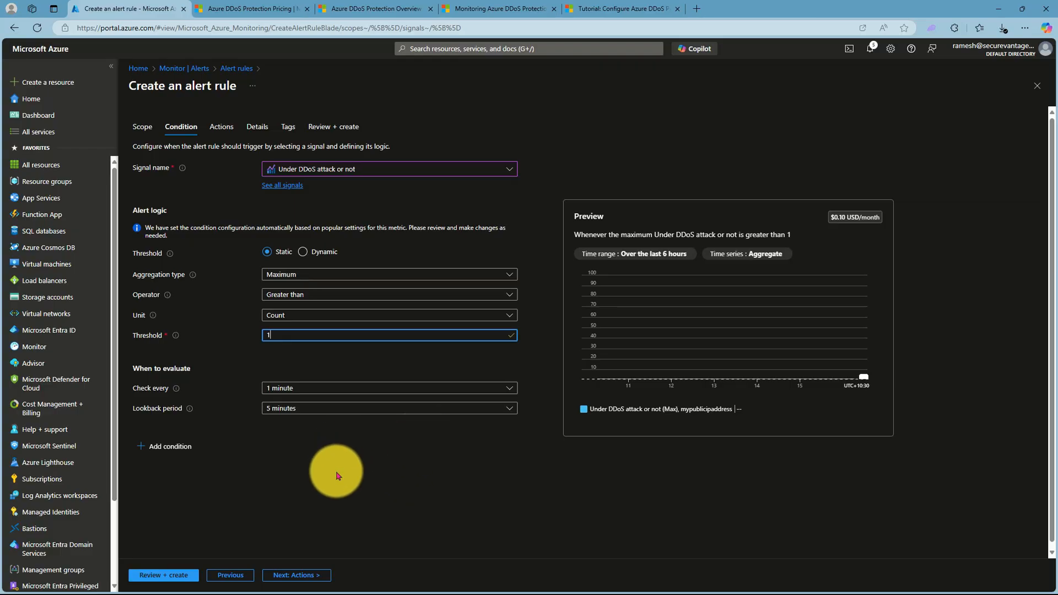
# - Start a new action group in rg-ddos-protection-plan-rg with the name myActionGroup and the display name my-ag
pyautogui.click(290, 576)
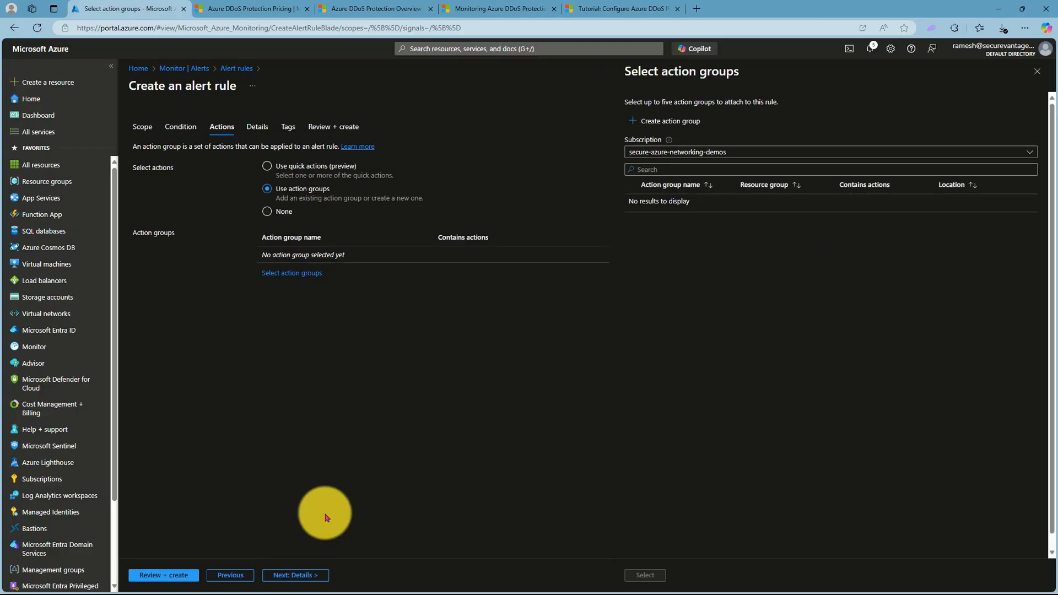
pyautogui.click(637, 121)
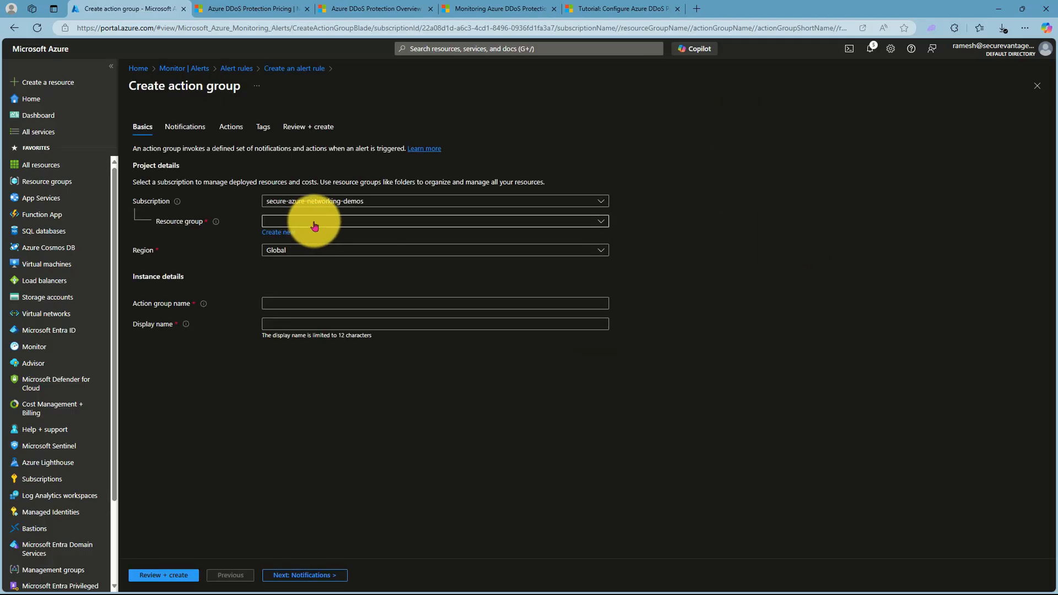
pyautogui.click(312, 221)
pyautogui.click(308, 301)
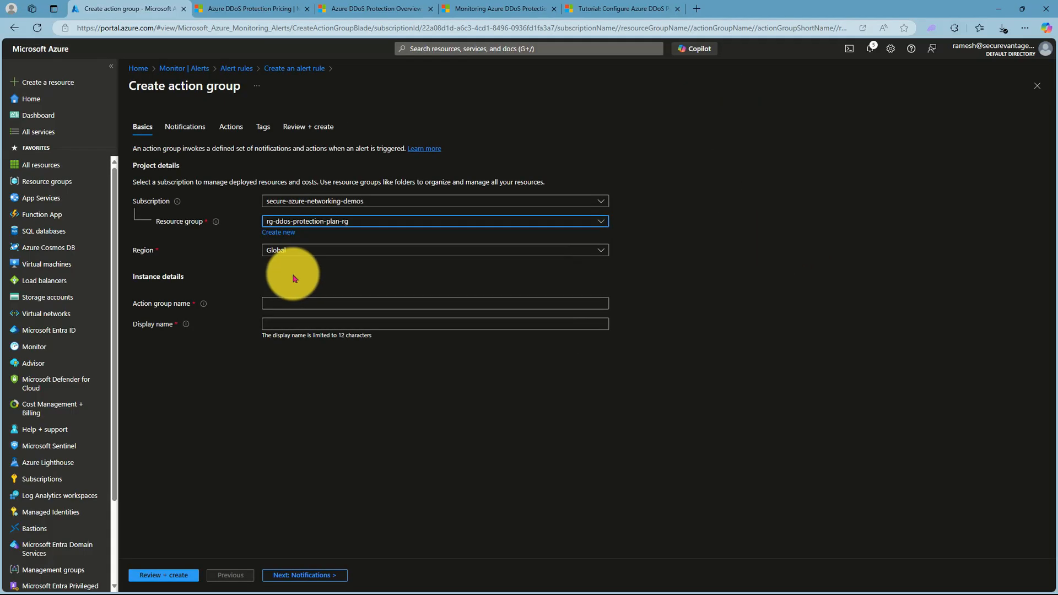
pyautogui.click(284, 302)
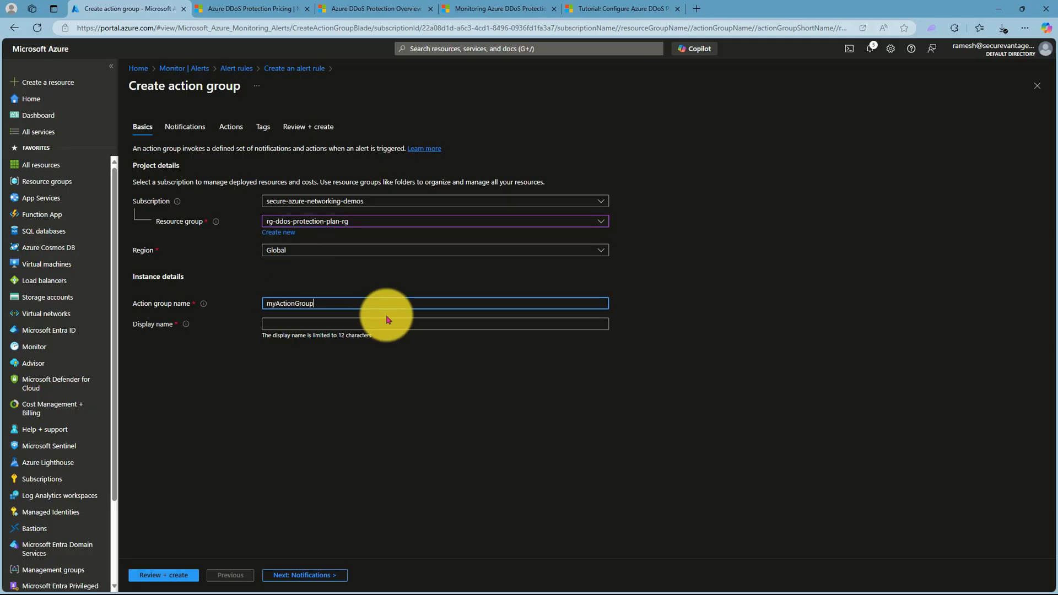
pyautogui.click(285, 322)
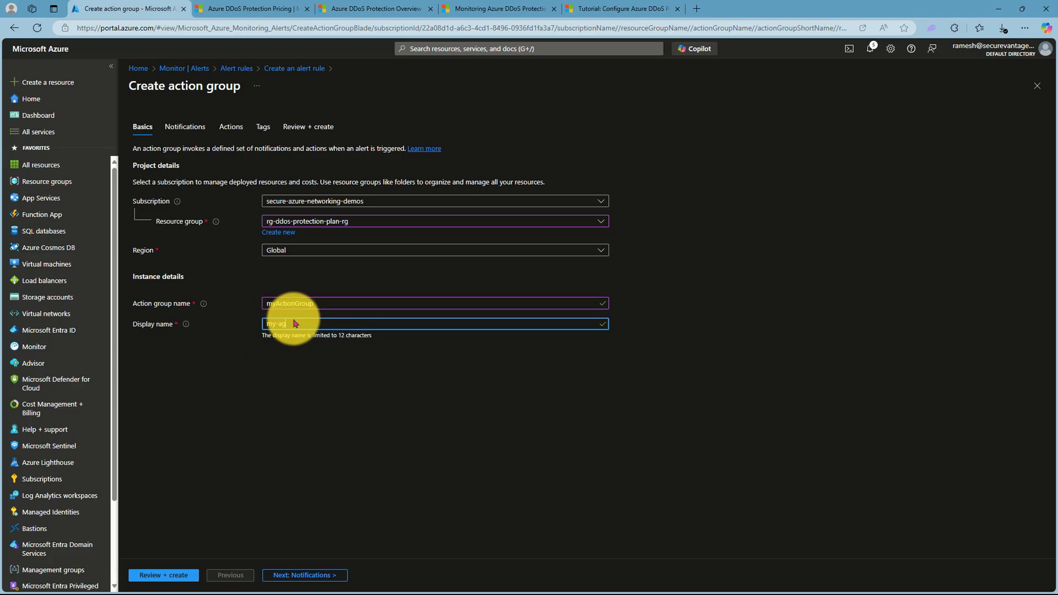
# - Add a notification of type Email/SMS message/Push/Voice to the action group and name it email
pyautogui.click(283, 574)
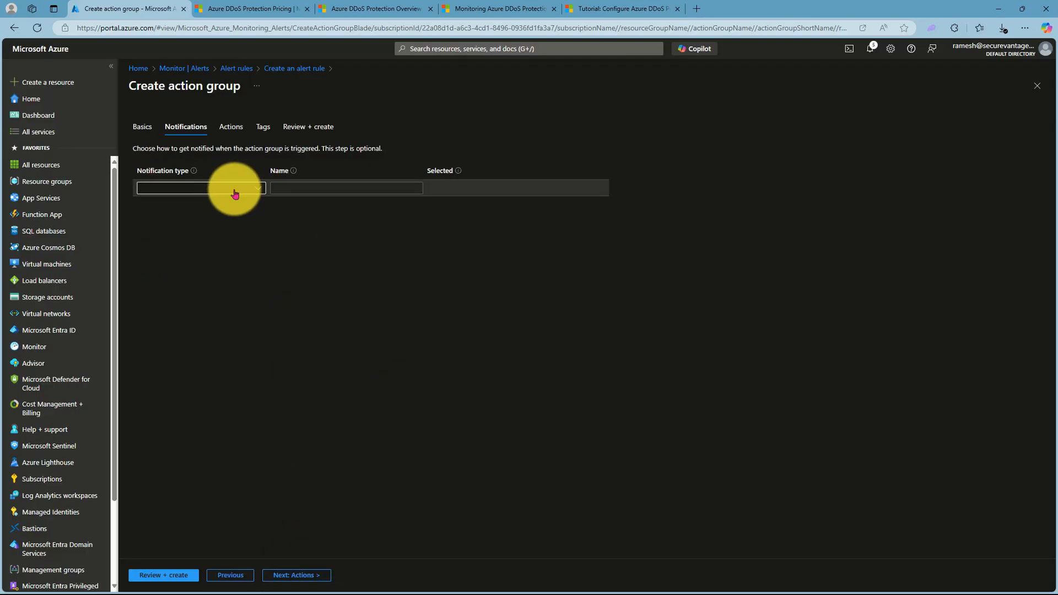
pyautogui.click(249, 189)
pyautogui.click(227, 205)
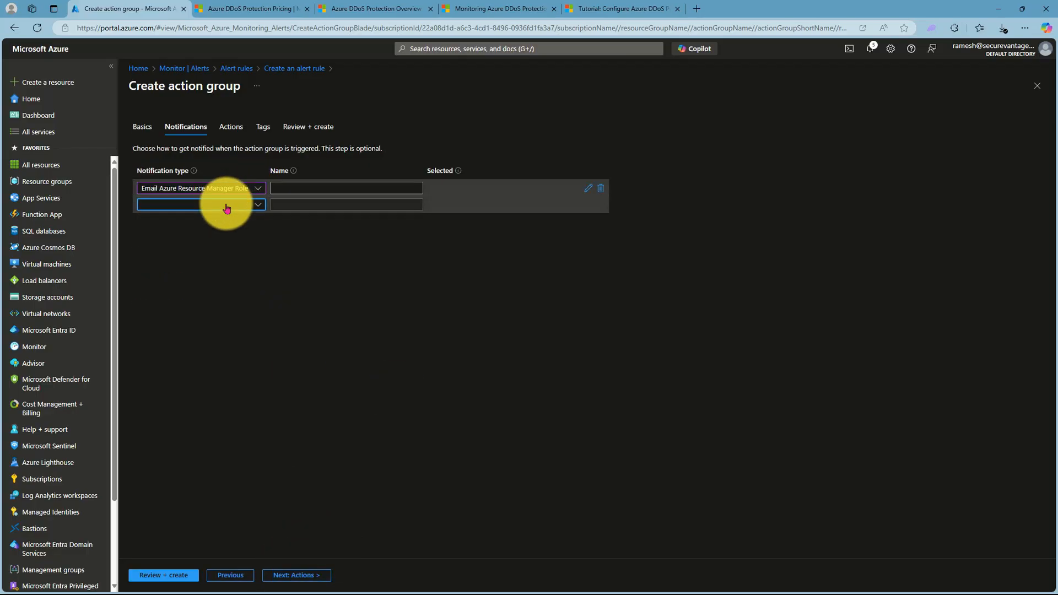
pyautogui.click(227, 208)
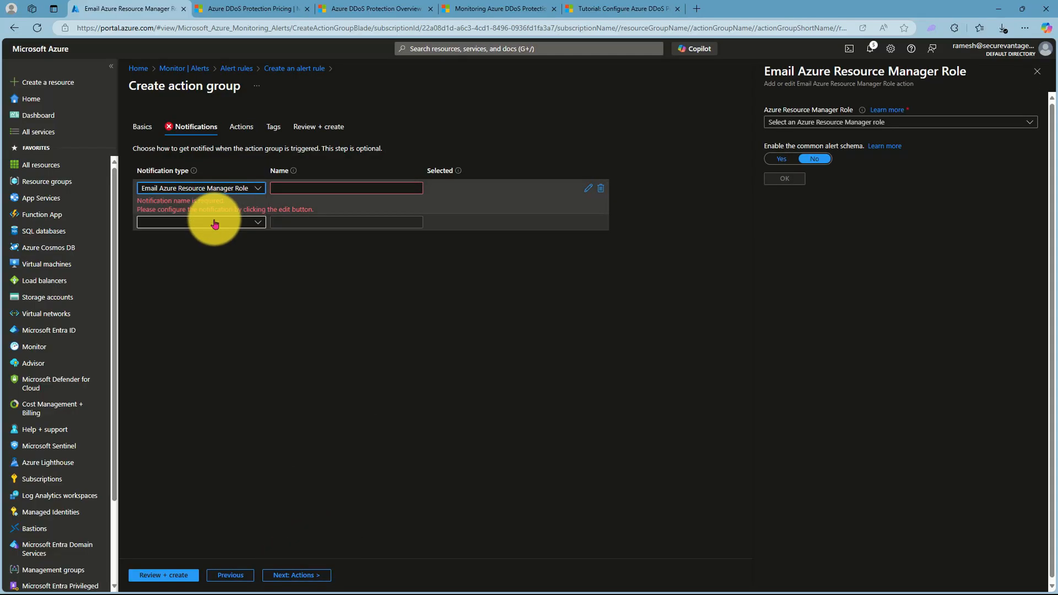
pyautogui.click(214, 220)
pyautogui.click(336, 189)
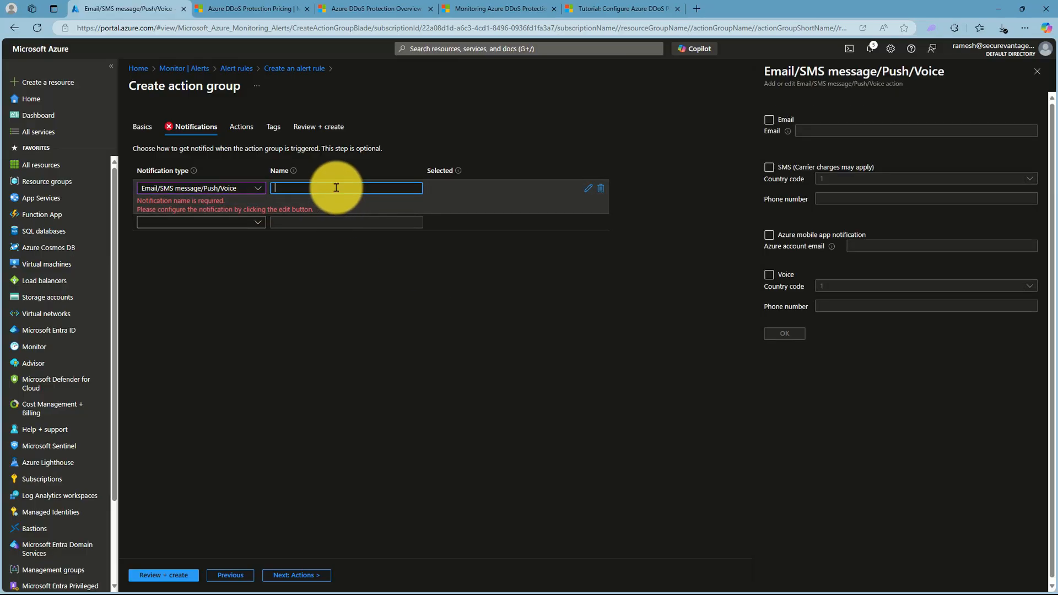
pyautogui.click(457, 349)
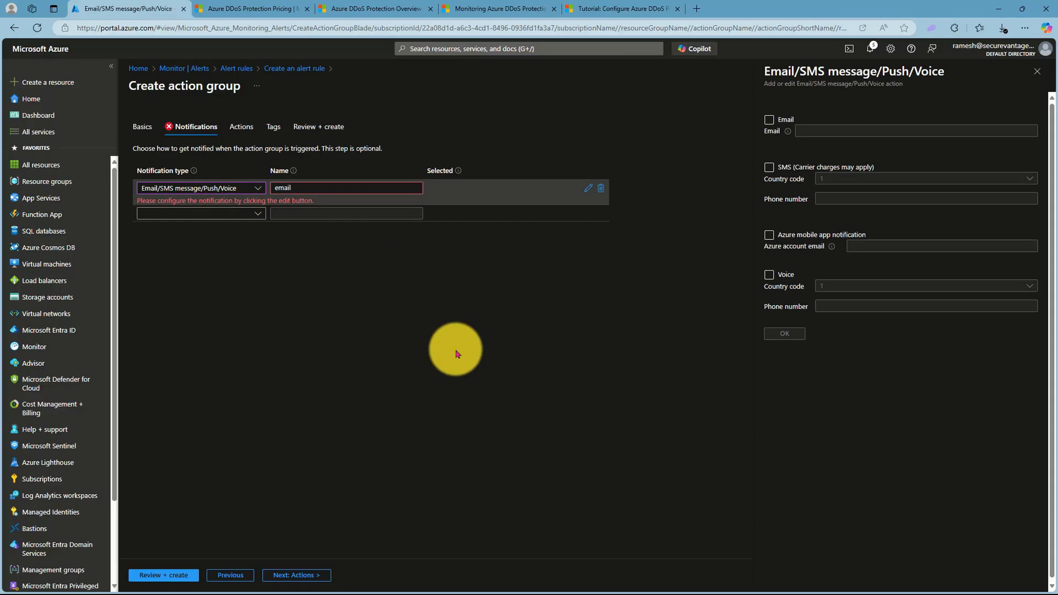
# - Enable email delivery for the notification, enter the recipient's email address, and apply the notification settings
pyautogui.click(769, 120)
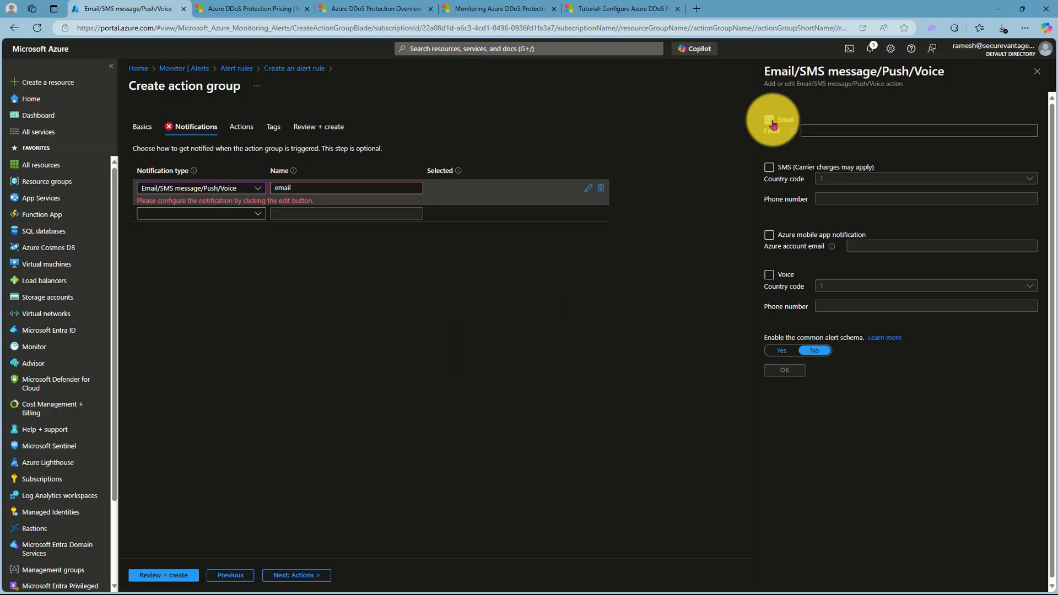
pyautogui.click(816, 132)
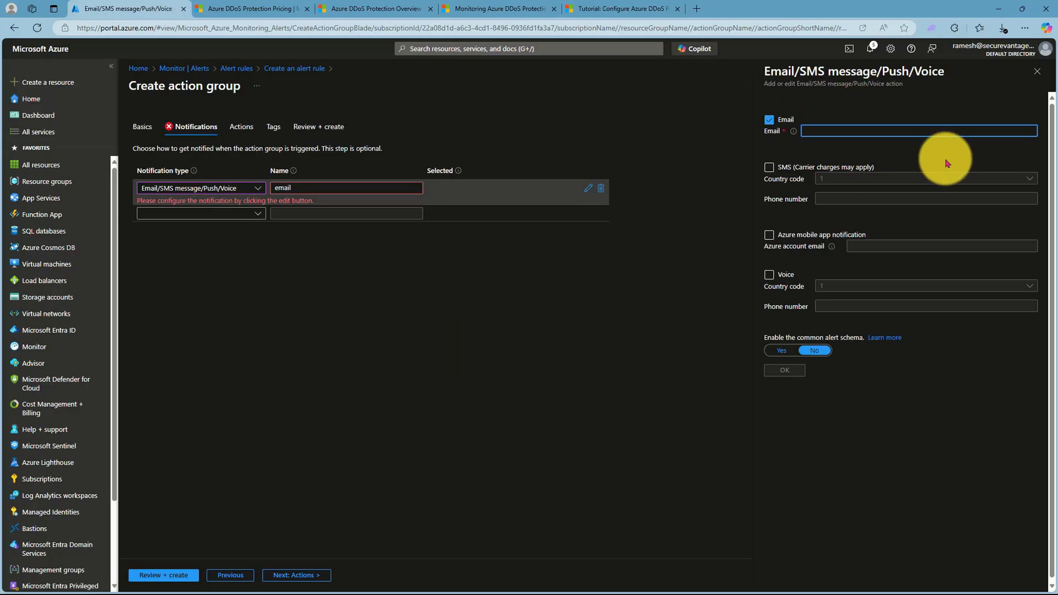
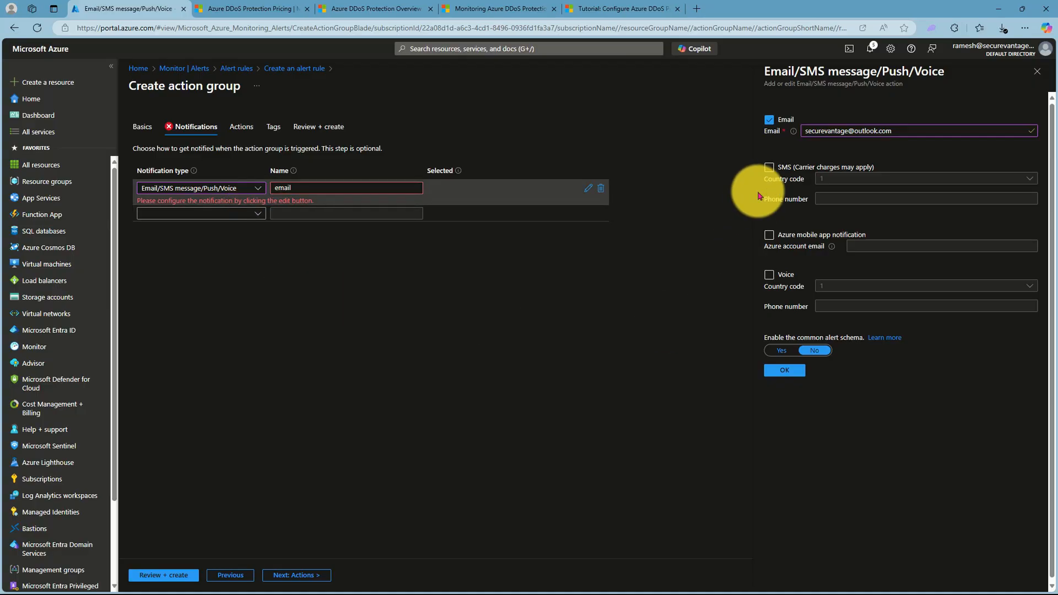
pyautogui.click(785, 370)
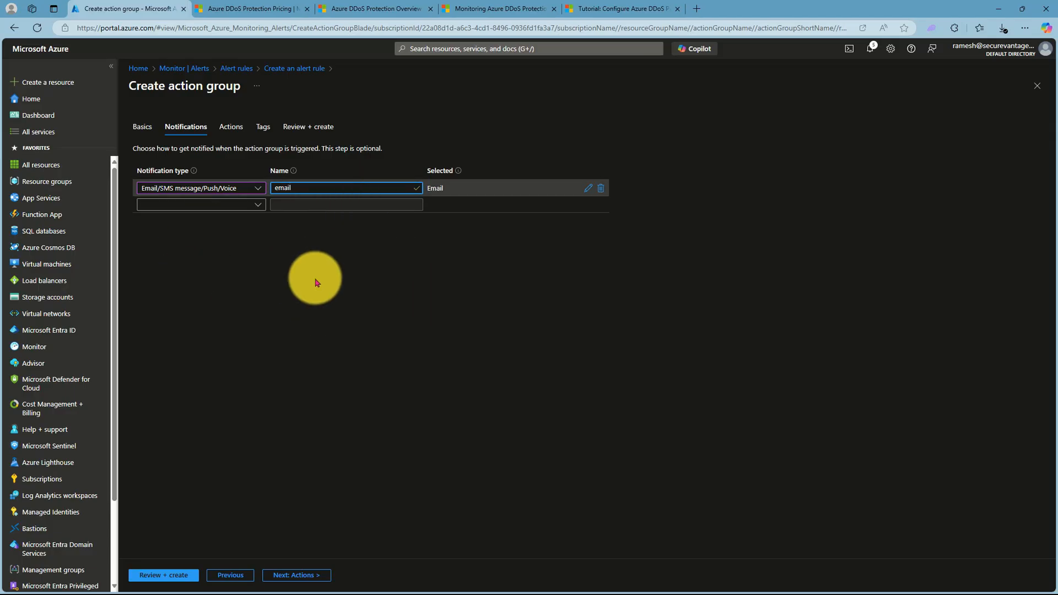
# - Look through the available action types without choosing one, review the action group, and create it
pyautogui.click(280, 576)
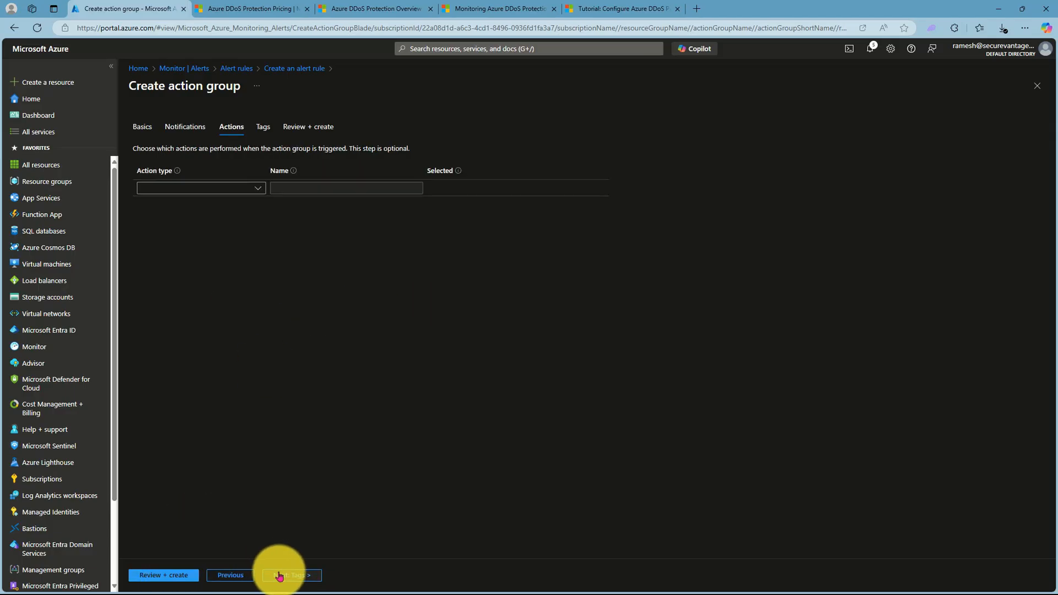
pyautogui.click(257, 189)
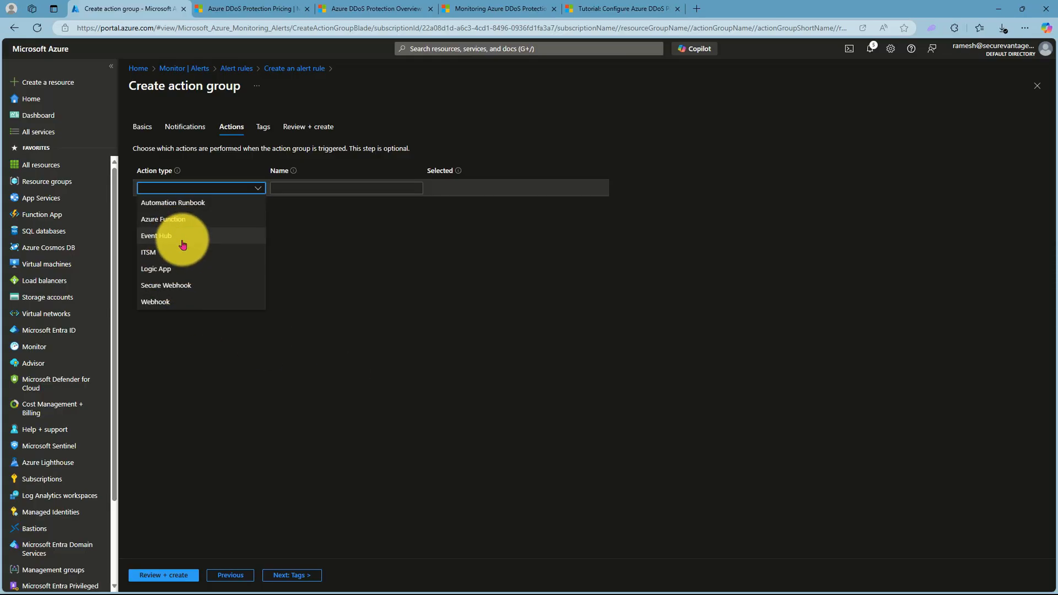
pyautogui.click(437, 294)
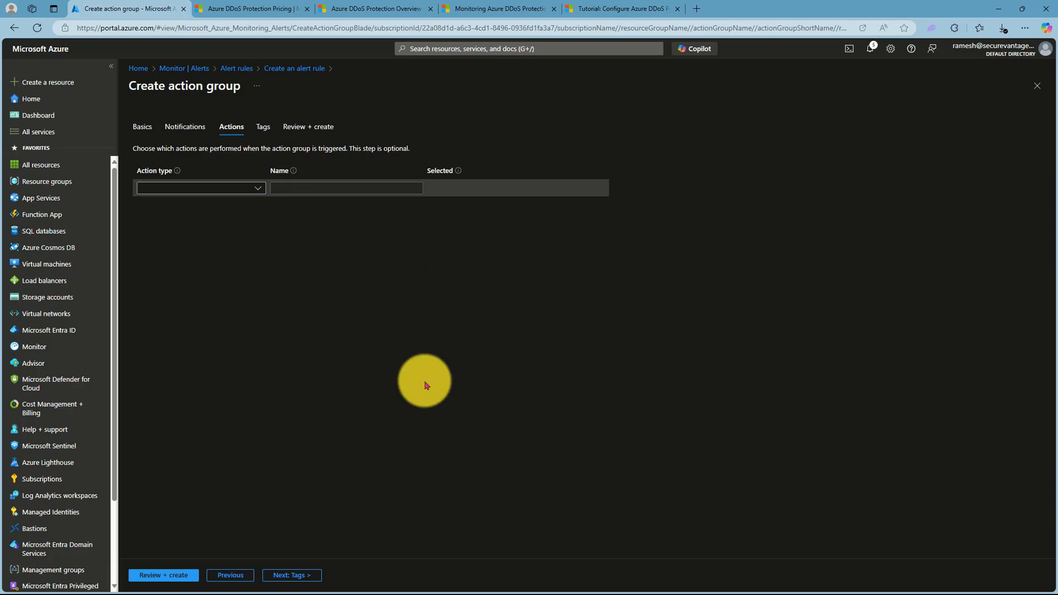
pyautogui.click(158, 574)
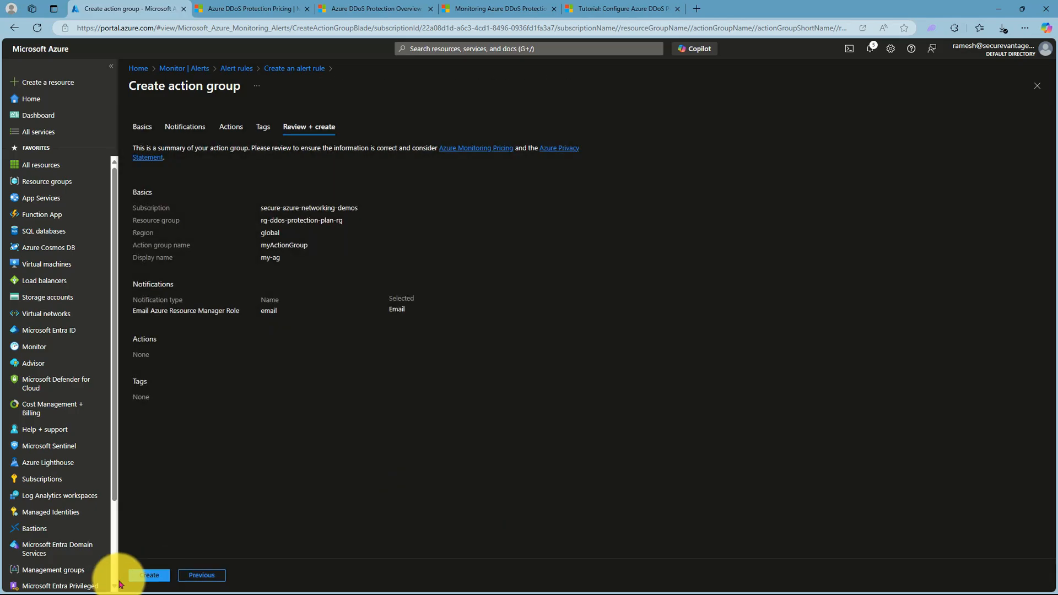
pyautogui.click(138, 575)
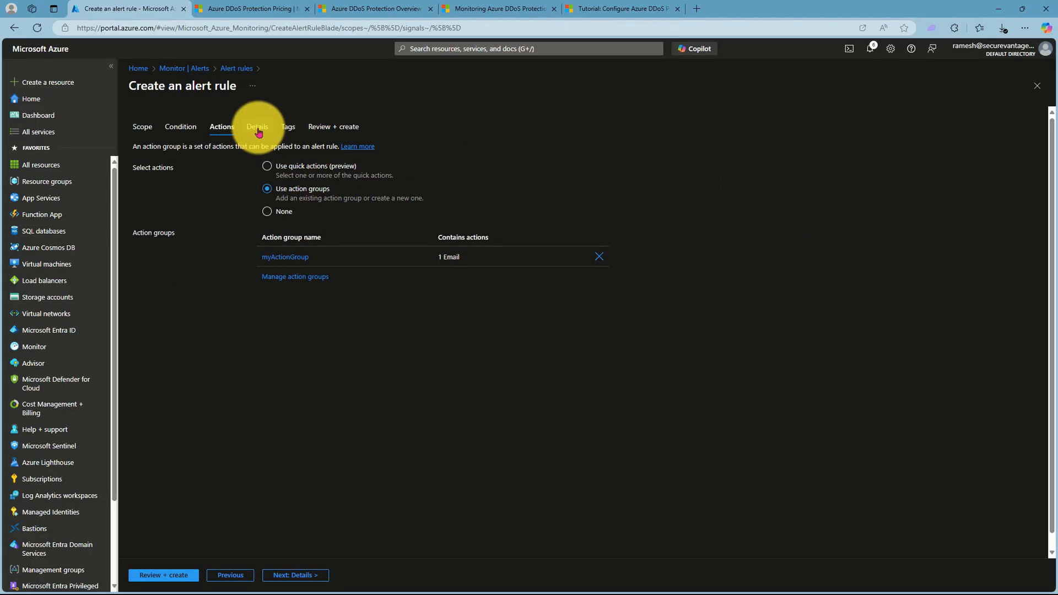
# - Set the alert rule's severity to 2 - Warning and name the rule Solution App1 is being DDoS, leaving the description empty
pyautogui.click(296, 577)
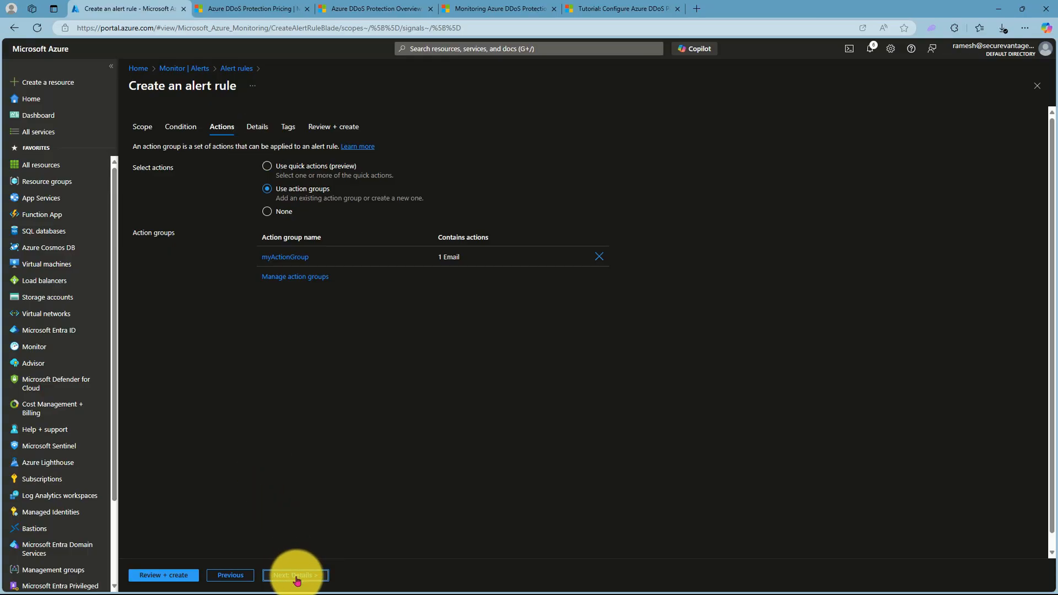
pyautogui.click(299, 275)
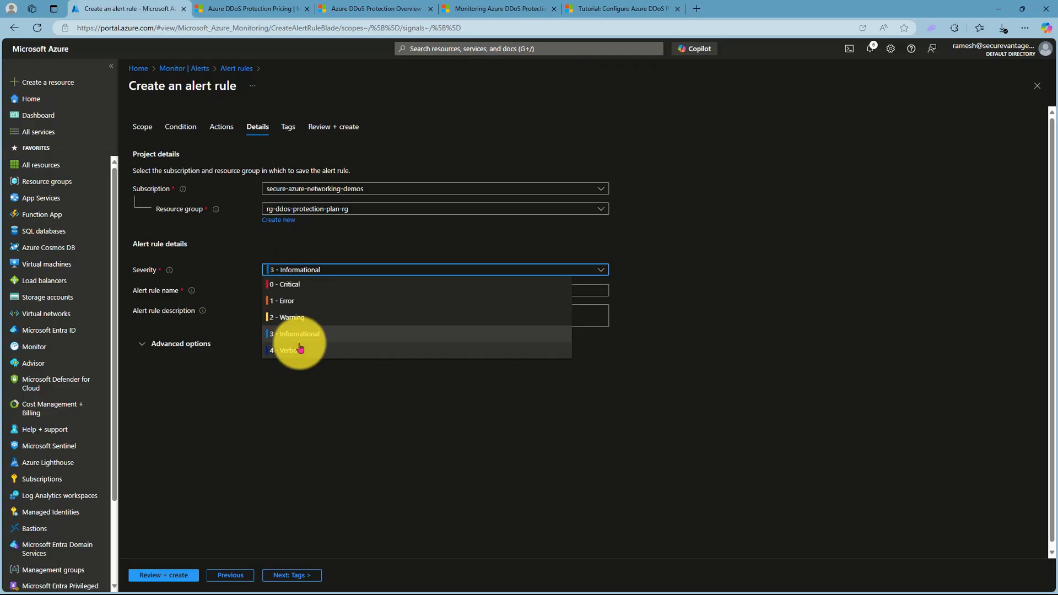
pyautogui.click(293, 318)
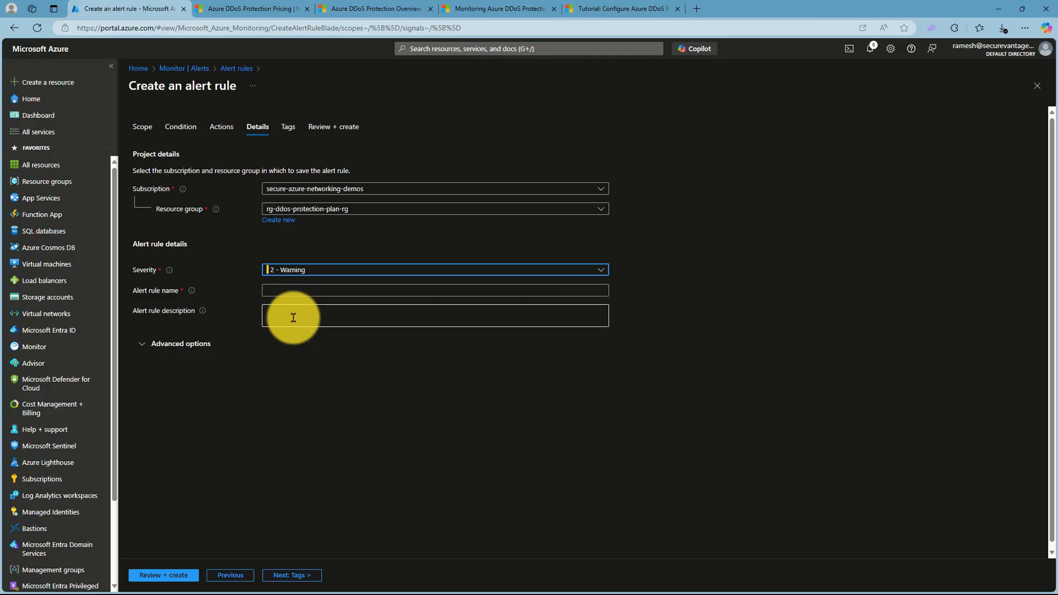
pyautogui.click(274, 291)
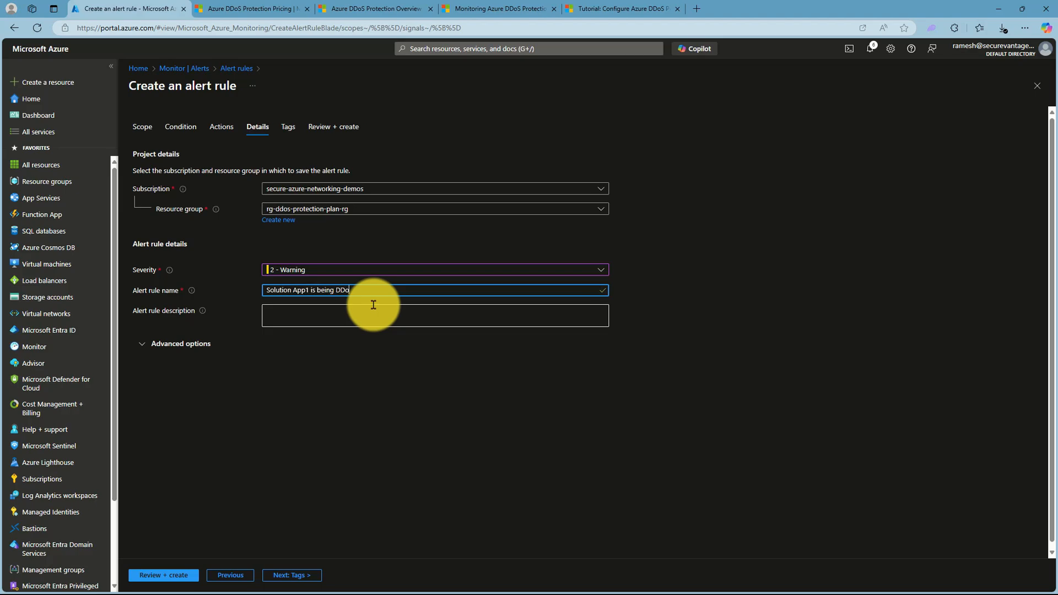
pyautogui.click(307, 315)
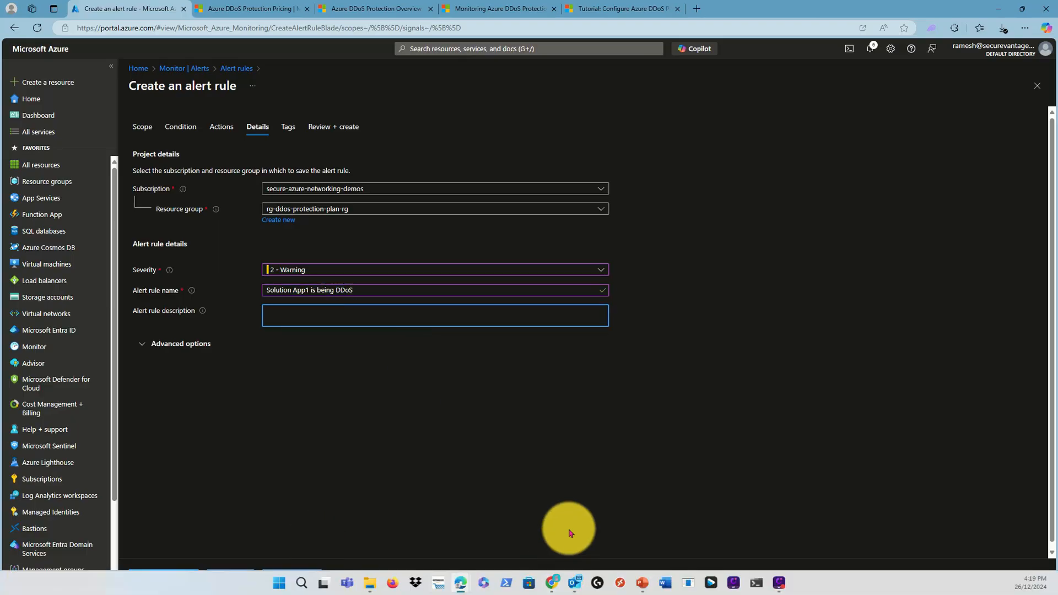
# - Review the alert rule's configuration, create the rule, and refresh the list of alert rules
pyautogui.click(155, 575)
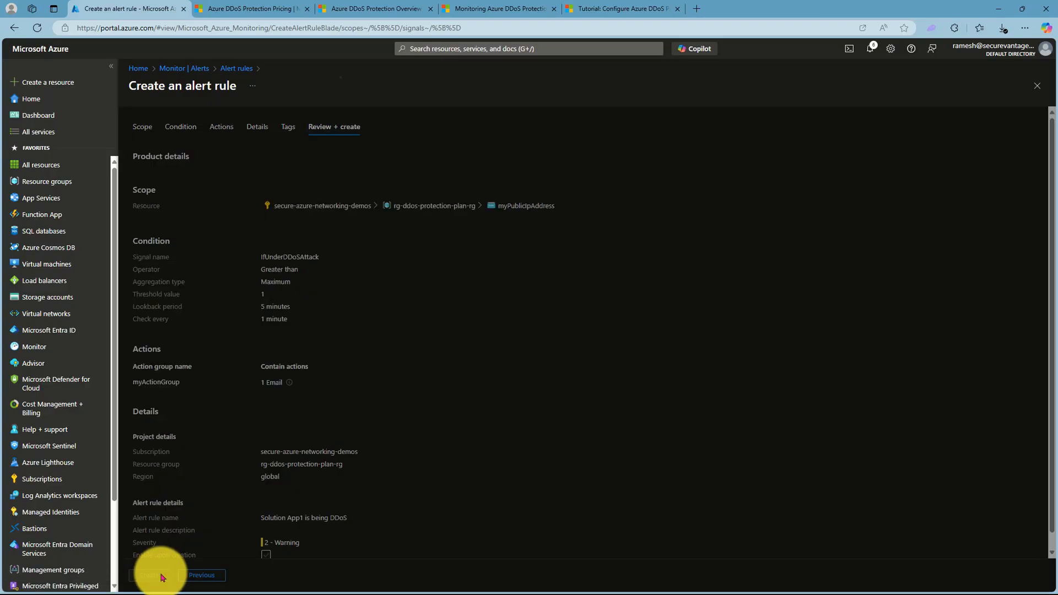
pyautogui.scroll(-1, 385, 396)
pyautogui.click(147, 577)
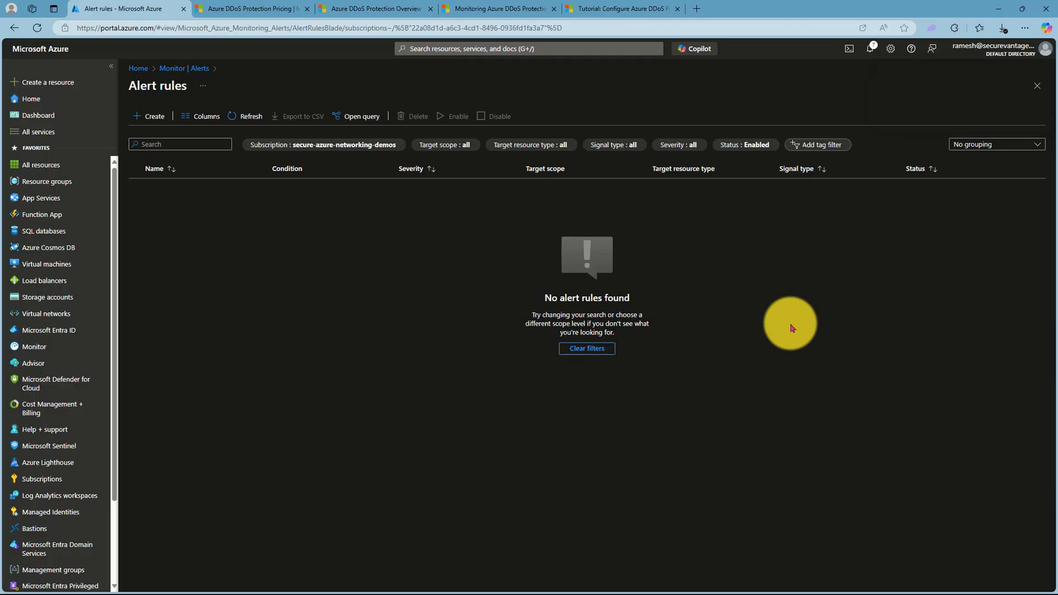
pyautogui.click(240, 117)
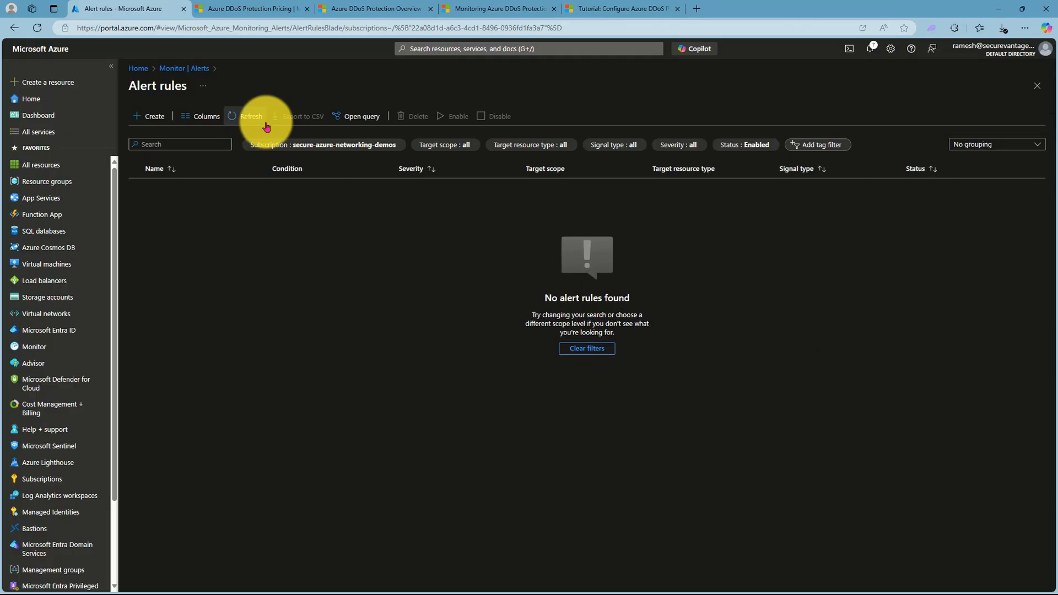